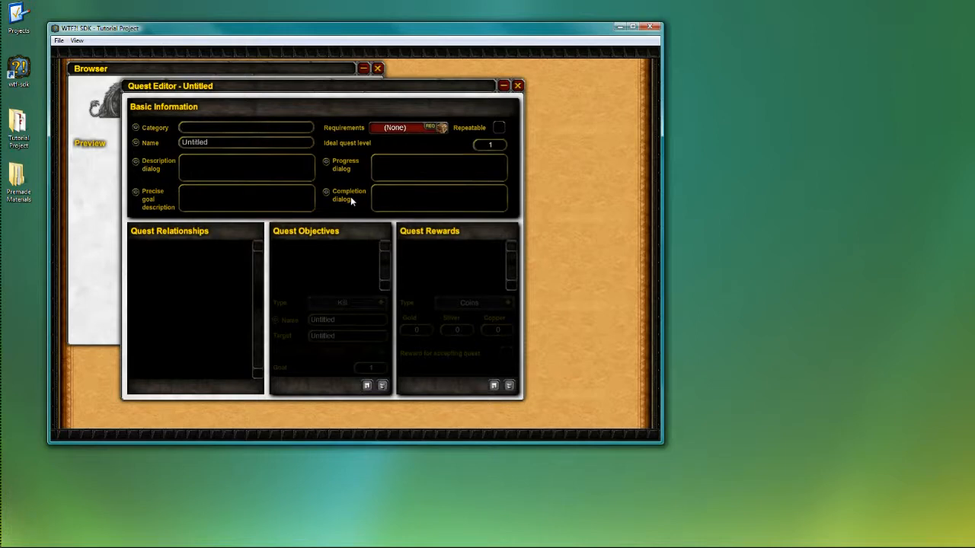
Set the quest's category to Tutorial and its name to "Find These Items!"
{"action": "type", "text": "T"}
{"action": "key", "text": "BackSpace"}
{"action": "type", "text": "Tutorial"}
{"action": "key", "text": "Return"}
{"action": "left_click", "coordinate": [169, 142]}
{"action": "type", "text": "Find These items!"}
{"action": "key", "text": "Tab"}
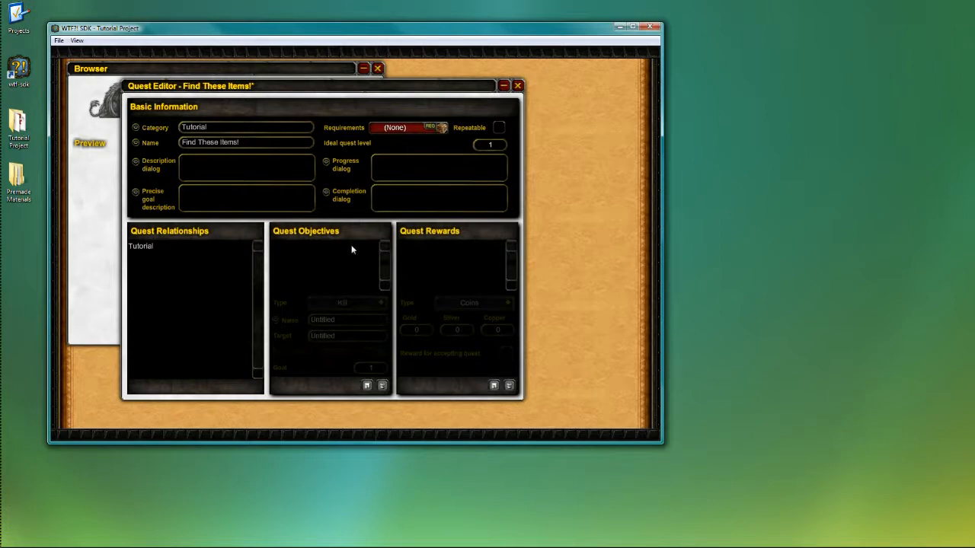
Enter "Please help me find some items that I have lost. I would appreciate it very much." as the quest's description dialog
{"action": "type", "text": "Please help me find some itme"}
{"action": "key", "text": "BackSpace"}
{"action": "key", "text": "BackSpace"}
{"action": "key", "text": "BackSpace"}
{"action": "key", "text": "BackSpace"}
{"action": "type", "text": "items that I have lost. I would"}
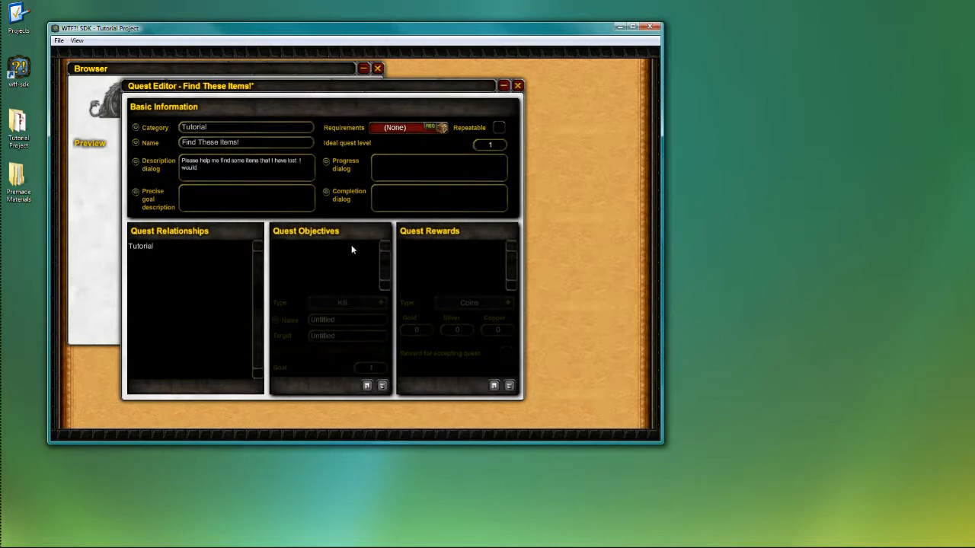
{"action": "type", "text": " appreciate it very much"}
Enter "Have you found my items yet?" as the quest's progress dialog
{"action": "type", "text": "ave you found m"}
{"action": "type", "text": "y ite"}
{"action": "type", "text": "m"}
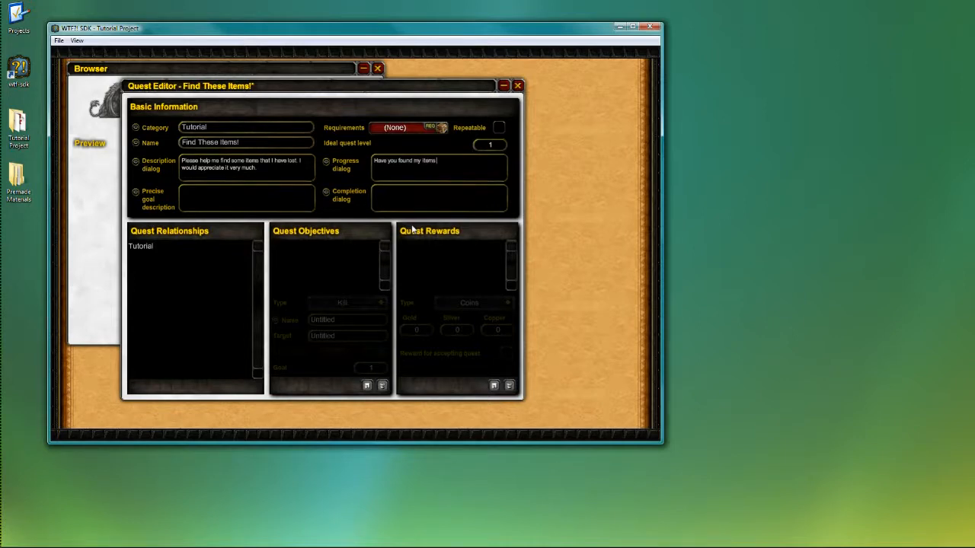
{"action": "type", "text": "s yet?"}
Enter "Search for three lost items around the chapel and return it to the merchant" as the precise goal description
{"action": "left_click", "coordinate": [276, 198]}
{"action": "type", "text": "earch for three lost items around the chapel and ret"}
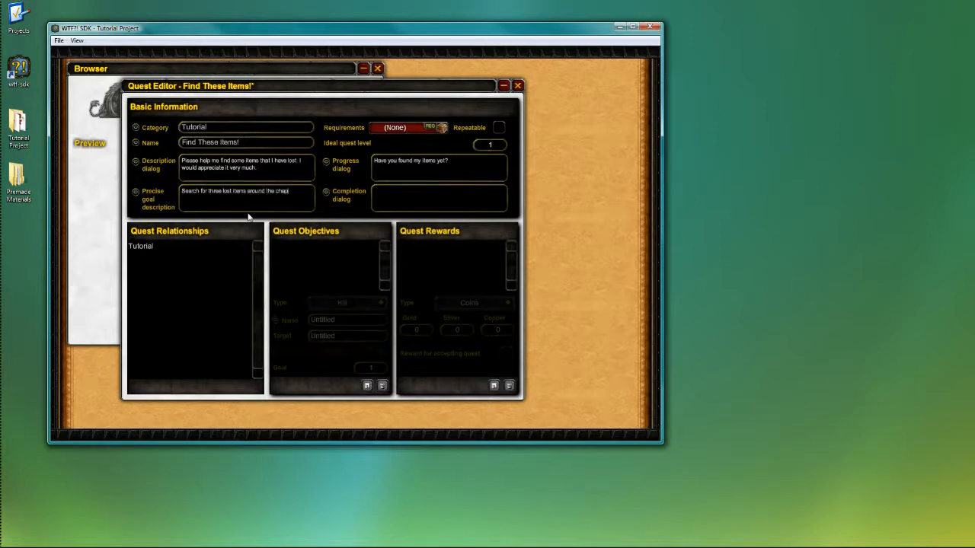
{"action": "type", "text": "urn it to the me!"}
{"action": "type", "text": "rchant!"}
Enter "Thank you for finding these items for me!" as the completion dialog and save the quest
{"action": "type", "text": "Thank"}
{"action": "type", "text": " you for fin"}
{"action": "type", "text": "ding these items fo"}
{"action": "type", "text": "r me!"}
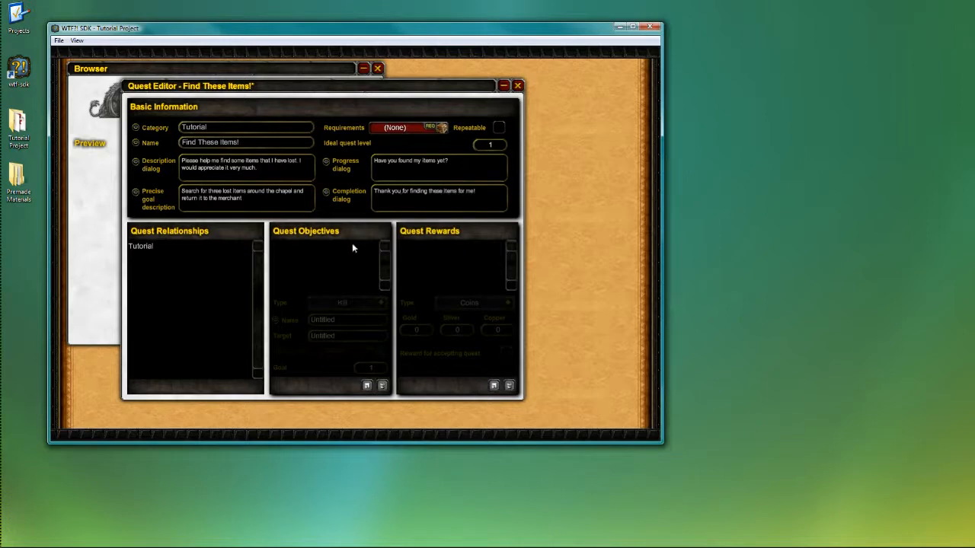
{"action": "key", "text": "ctrl+s"}
{"action": "left_click", "coordinate": [366, 281]}
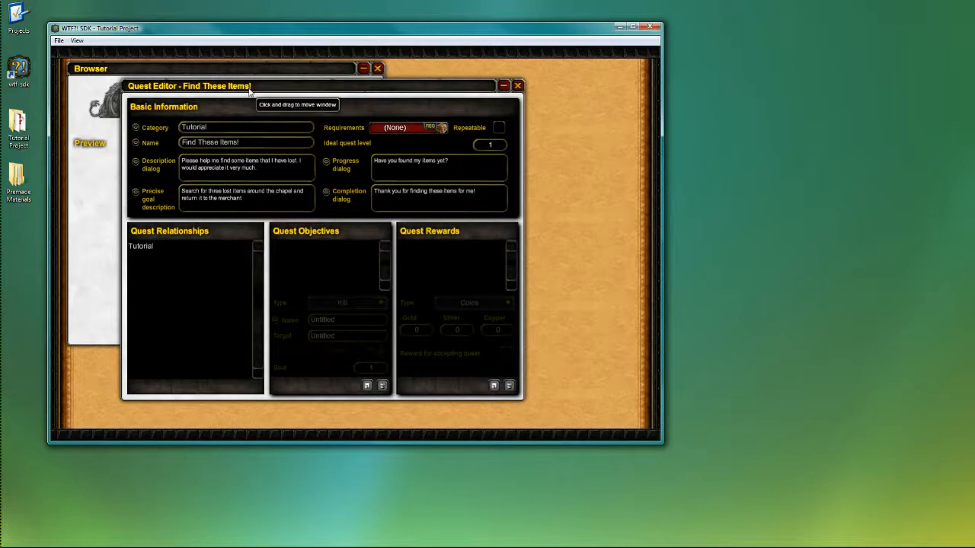
Move the Quest Editor clear of the Browser's categories and show the Items list in the Browser
{"action": "left_click_drag", "start_coordinate": [252, 90], "coordinate": [322, 107]}
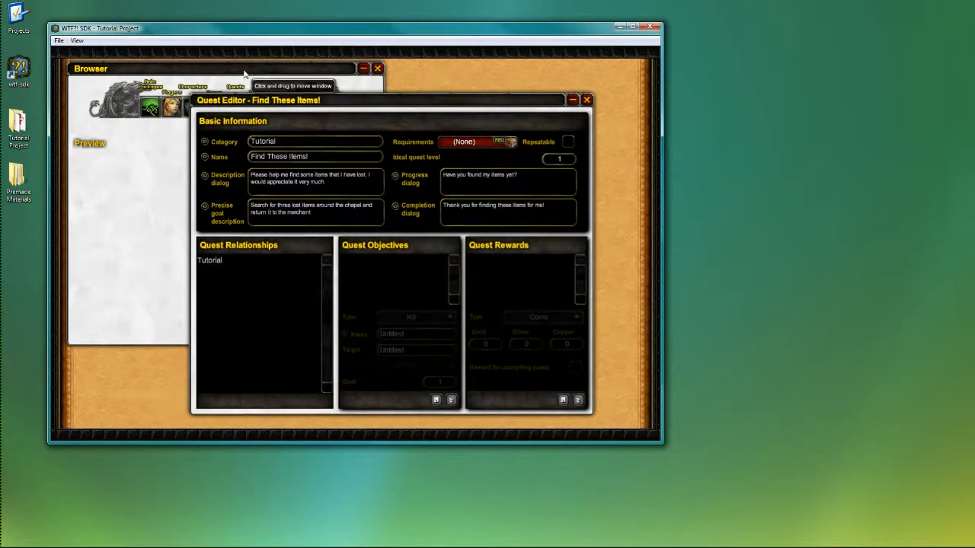
{"action": "left_click", "coordinate": [236, 106]}
{"action": "left_click", "coordinate": [256, 107]}
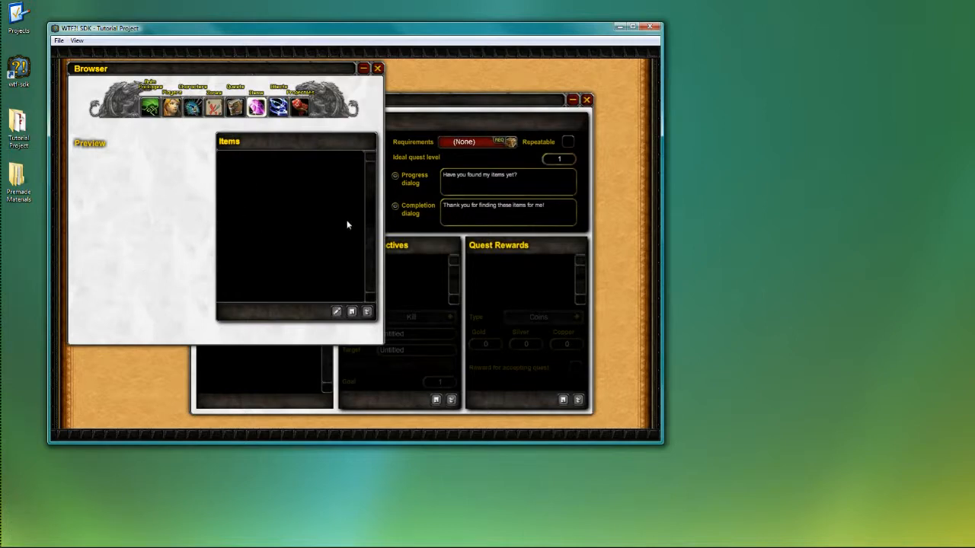
{"action": "left_click", "coordinate": [433, 251]}
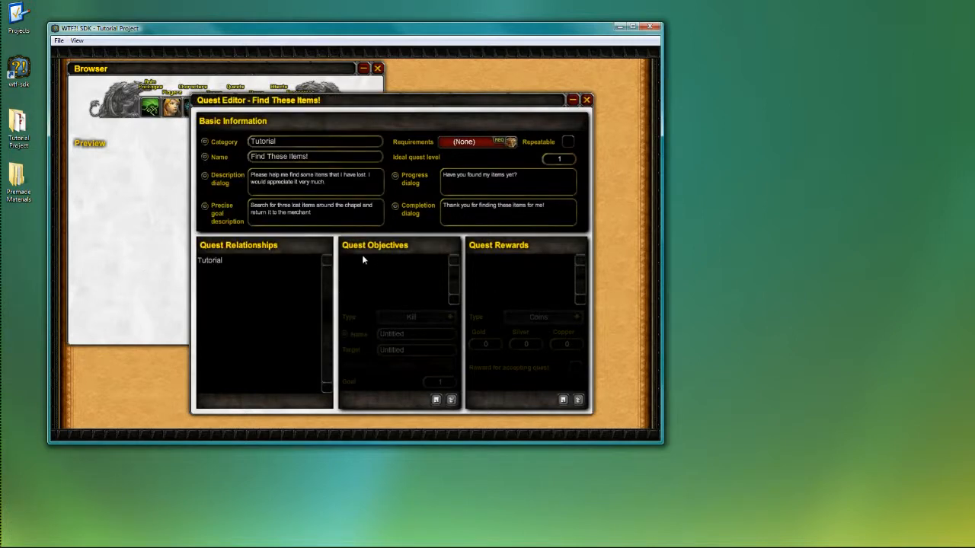
{"action": "left_click", "coordinate": [142, 211]}
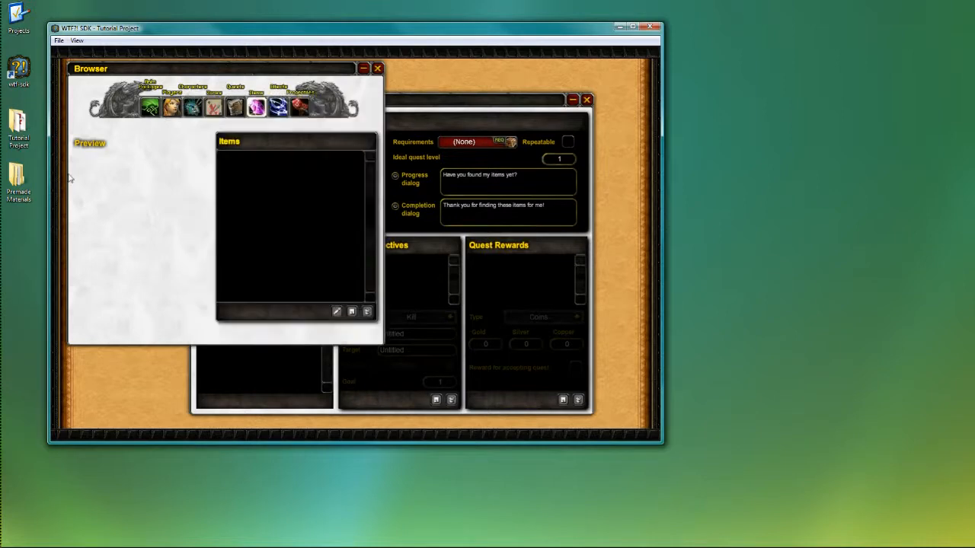
Copy the items folder from Premade Materials into the Tutorial Project's rsc/img folder
{"action": "double_click", "coordinate": [23, 187]}
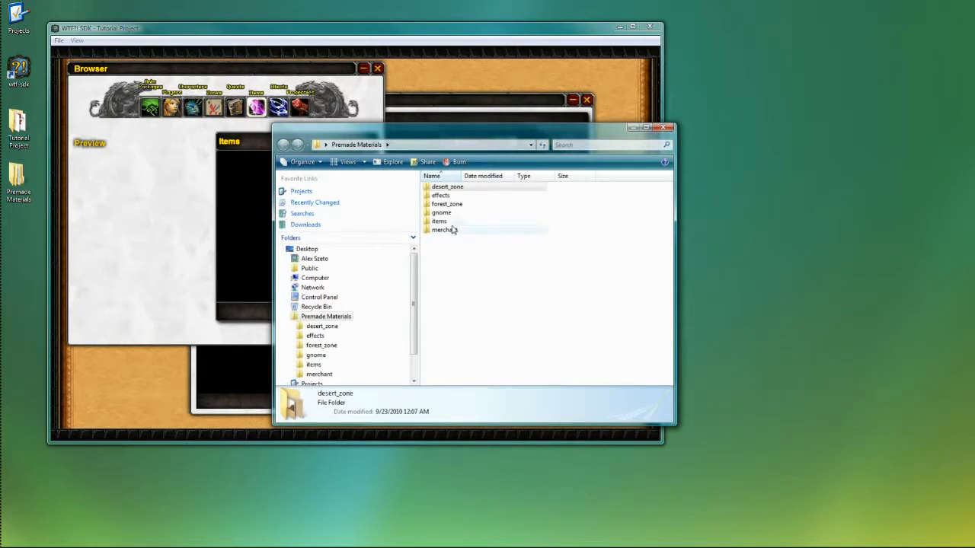
{"action": "double_click", "coordinate": [17, 126]}
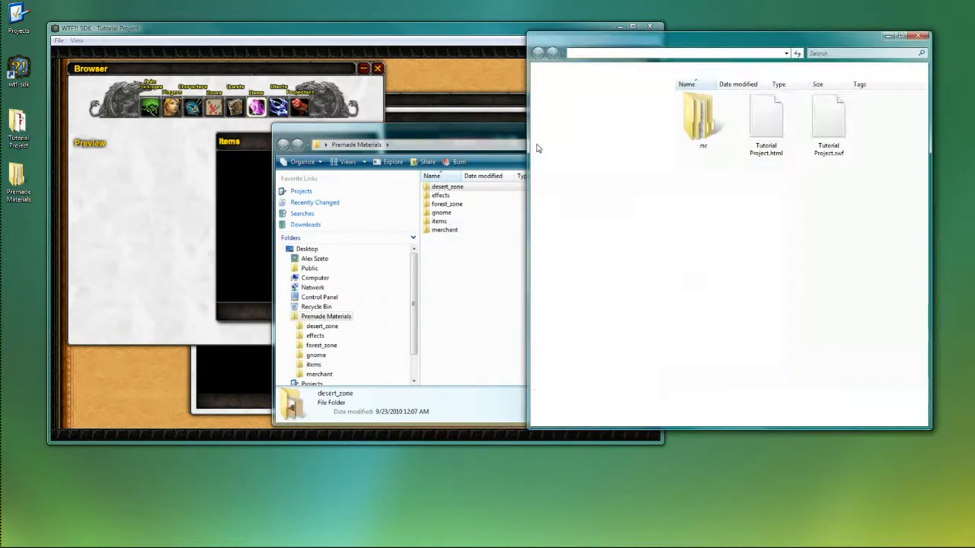
{"action": "double_click", "coordinate": [701, 118]}
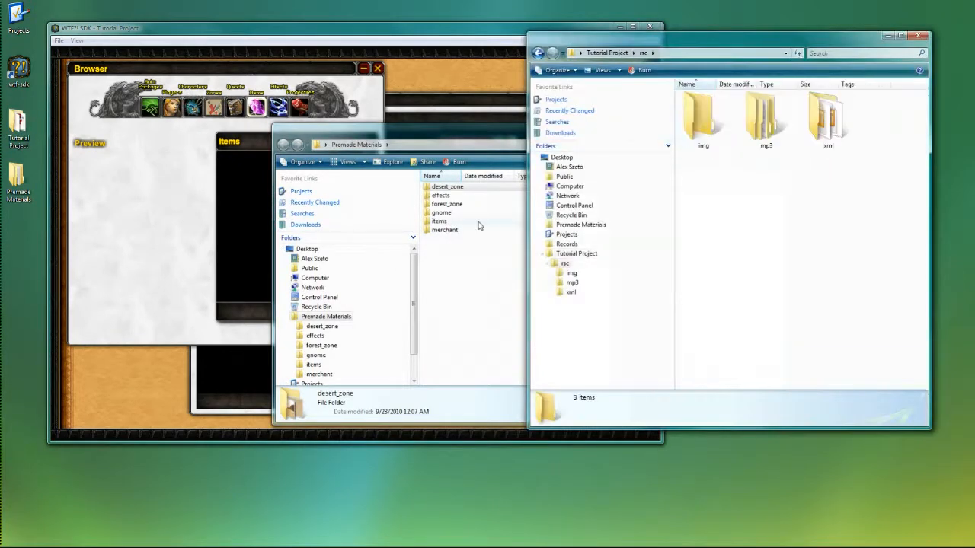
{"action": "double_click", "coordinate": [697, 118]}
{"action": "left_click", "coordinate": [452, 221]}
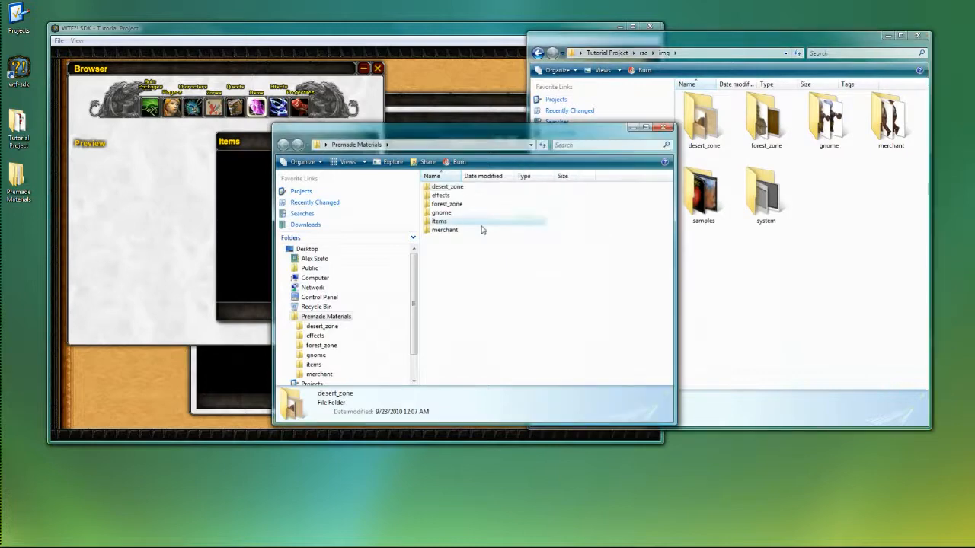
{"action": "left_click", "coordinate": [796, 271]}
{"action": "key", "text": "ctrl+v"}
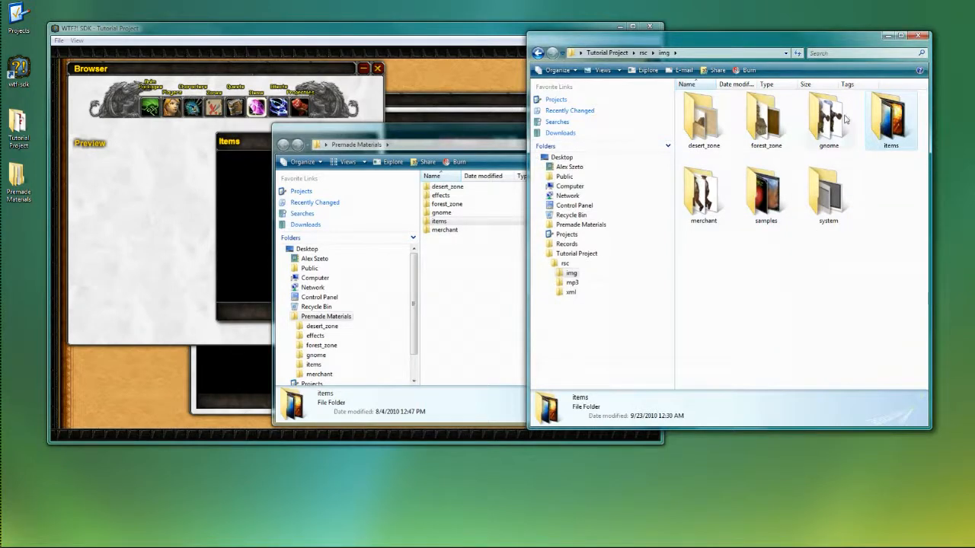
Open the copied items folder and display its GIF files as medium icons
{"action": "double_click", "coordinate": [882, 133]}
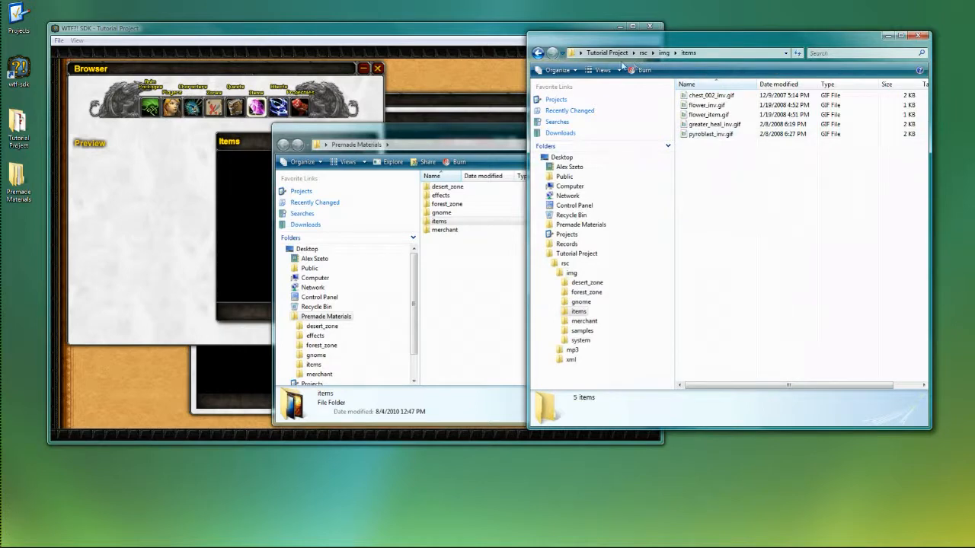
{"action": "left_click", "coordinate": [618, 70]}
{"action": "left_click", "coordinate": [649, 82]}
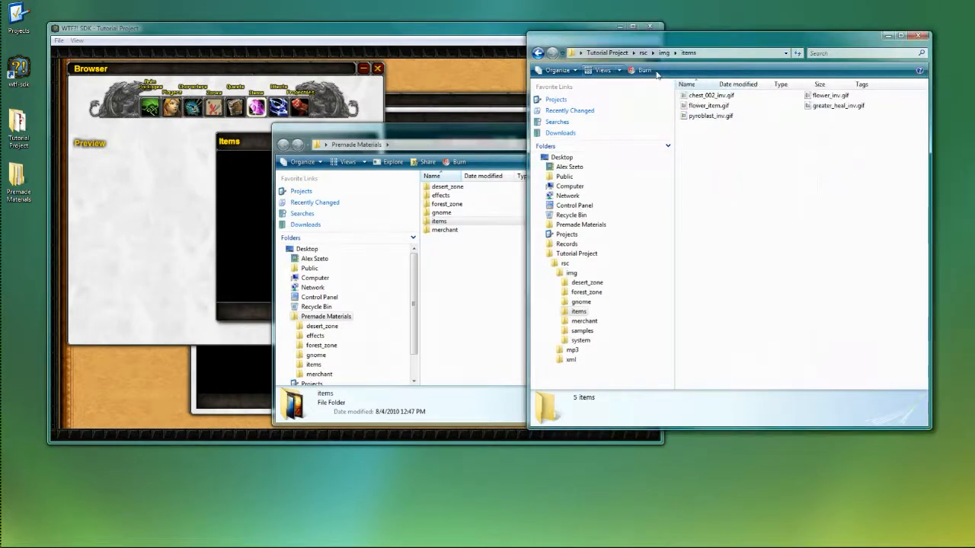
{"action": "left_click", "coordinate": [618, 70]}
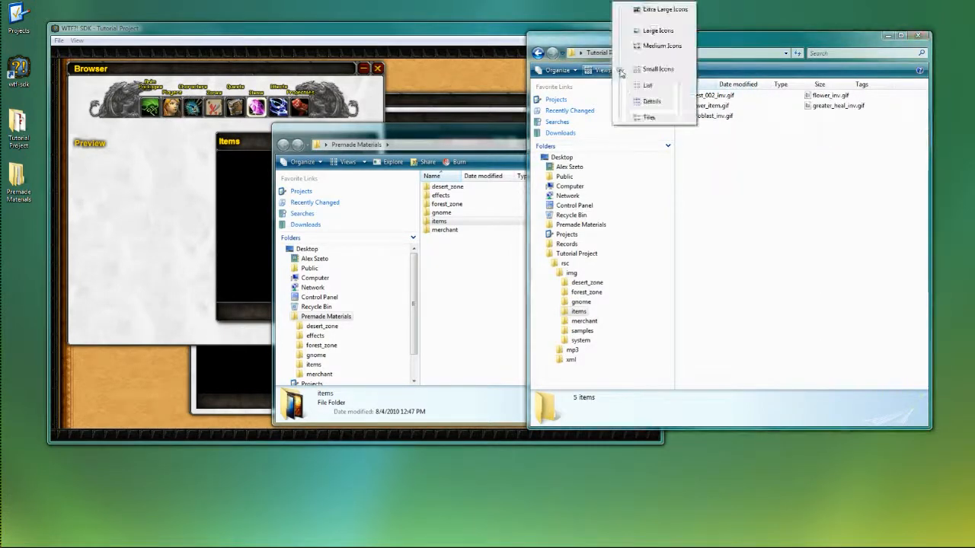
{"action": "left_click", "coordinate": [657, 43]}
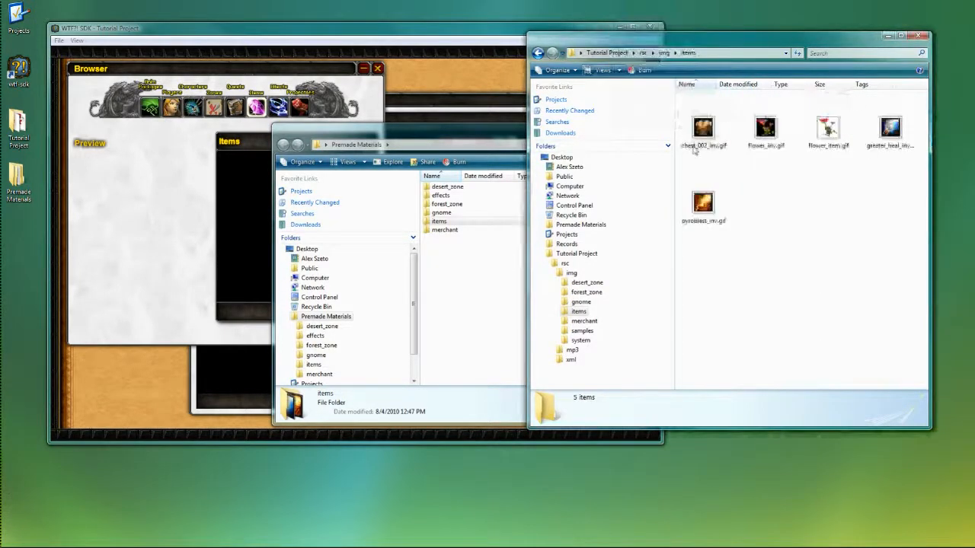
Close the Premade Materials folder, switch back to WTF?! SDK and create a new item named "Flower"
{"action": "left_click", "coordinate": [408, 137]}
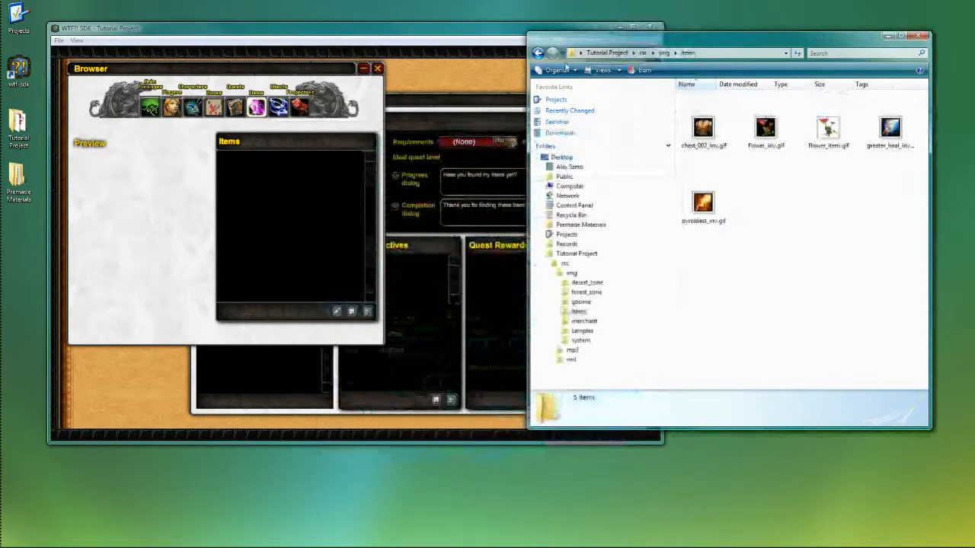
{"action": "left_click", "coordinate": [401, 31]}
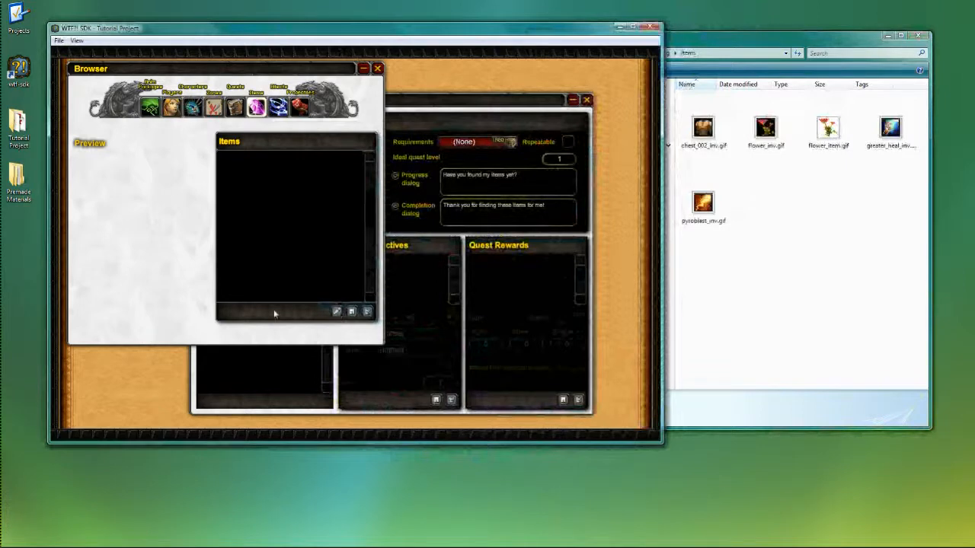
{"action": "left_click", "coordinate": [351, 313]}
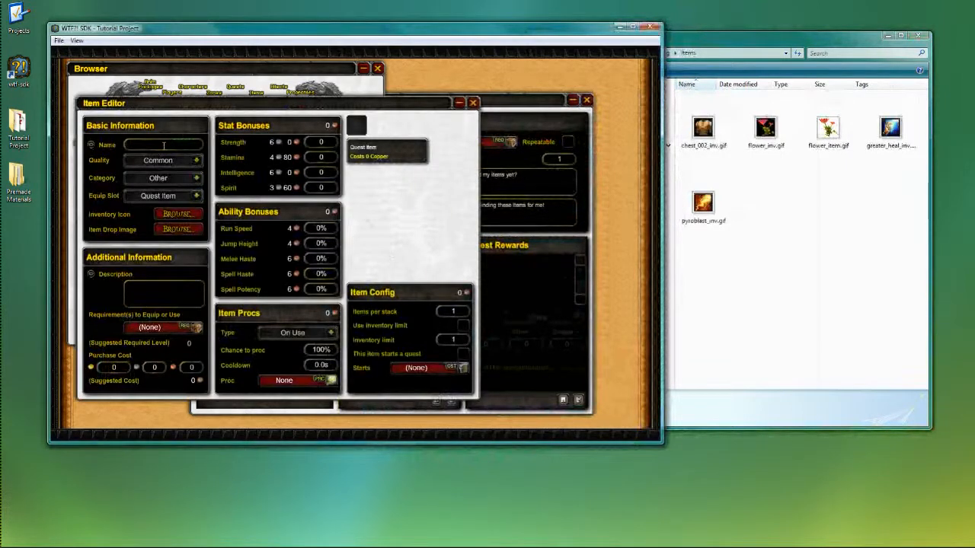
{"action": "type", "text": "Lo"}
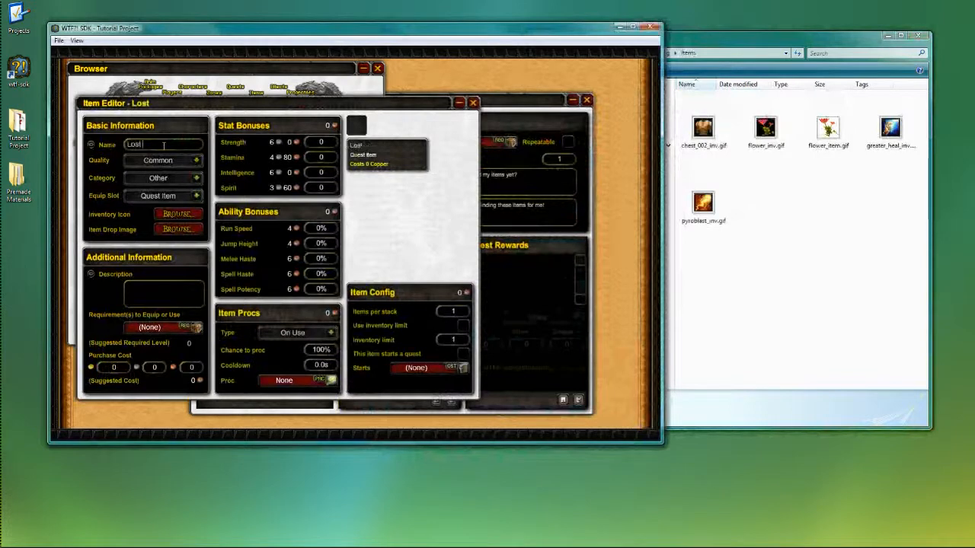
{"action": "type", "text": "st"}
{"action": "key", "text": "BackSpace"}
{"action": "key", "text": "BackSpace"}
{"action": "key", "text": "BackSpace"}
{"action": "key", "text": "BackSpace"}
{"action": "type", "text": "Flower"}
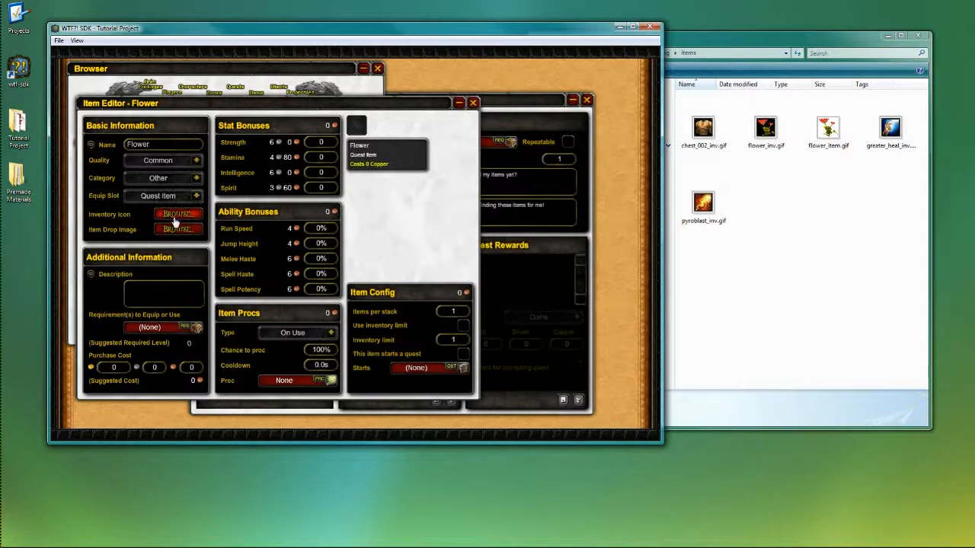
Set the Flower item's inventory icon to the flower image from the project's img/items folder
{"action": "left_click", "coordinate": [175, 219]}
{"action": "left_click_drag", "start_coordinate": [199, 61], "coordinate": [432, 155]}
{"action": "double_click", "coordinate": [356, 192]}
{"action": "double_click", "coordinate": [360, 199]}
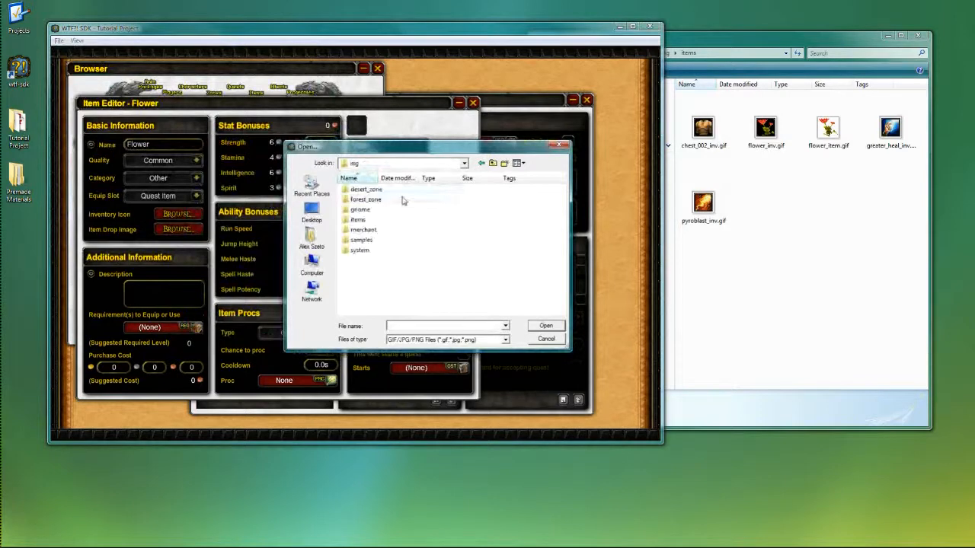
{"action": "double_click", "coordinate": [360, 220]}
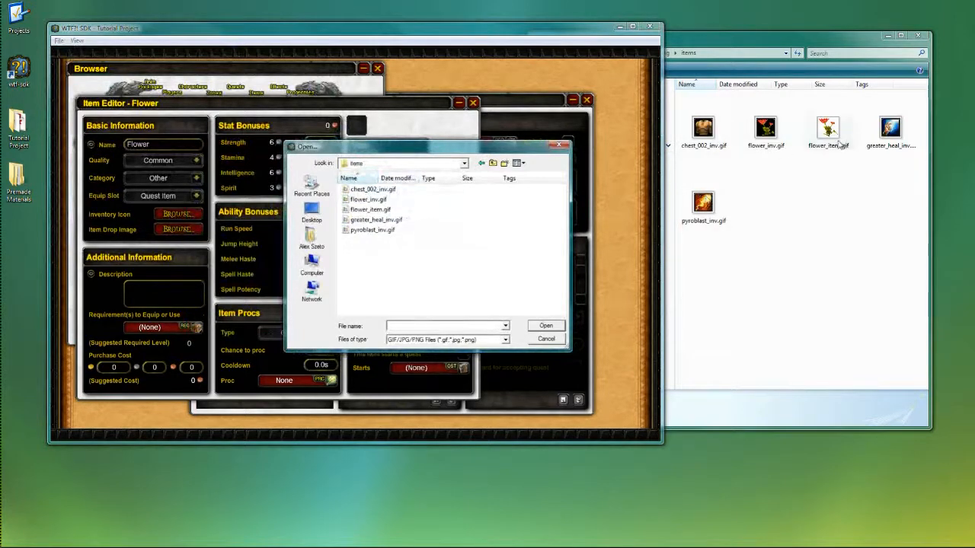
{"action": "double_click", "coordinate": [375, 209]}
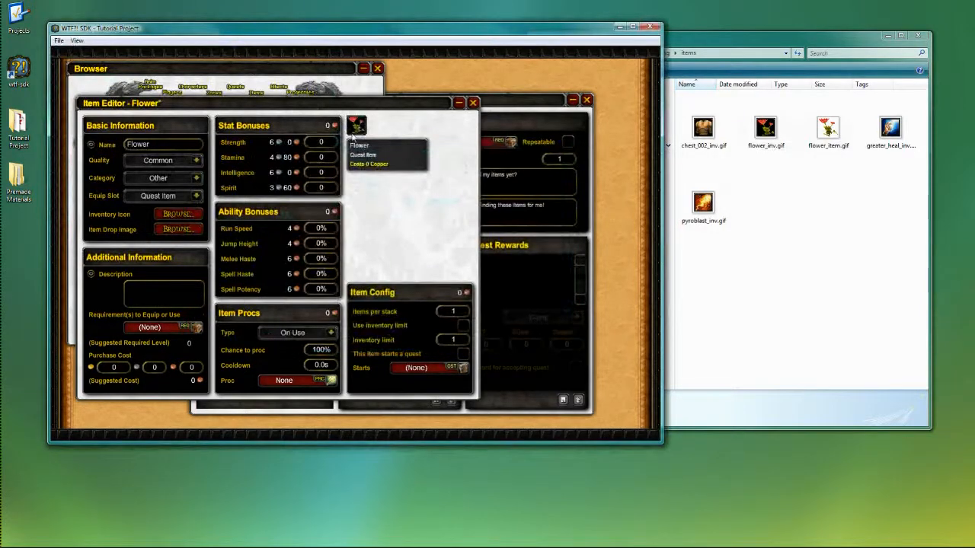
Set the item drop image to flower_item.gif from the img/items folder and save the Flower item
{"action": "left_click", "coordinate": [195, 231]}
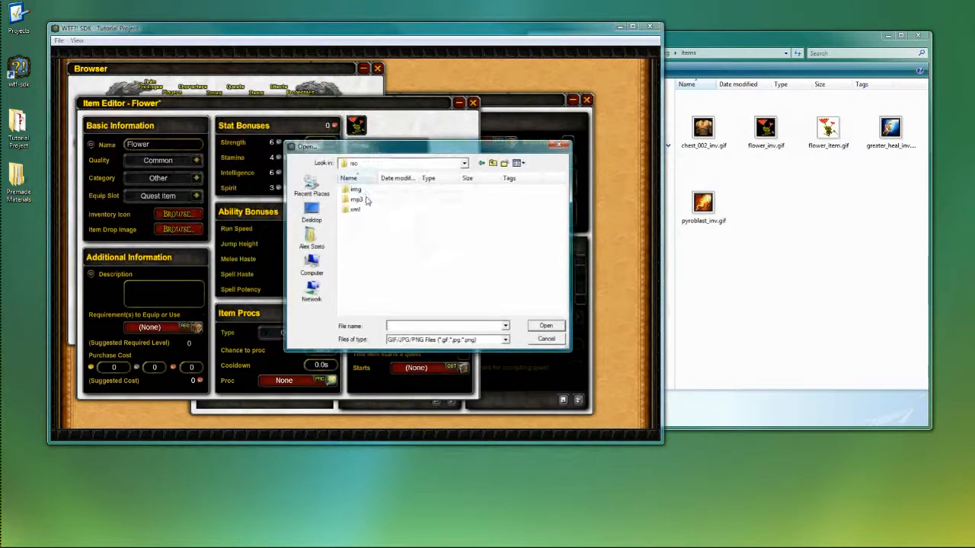
{"action": "double_click", "coordinate": [365, 190]}
{"action": "double_click", "coordinate": [378, 221]}
{"action": "double_click", "coordinate": [381, 210]}
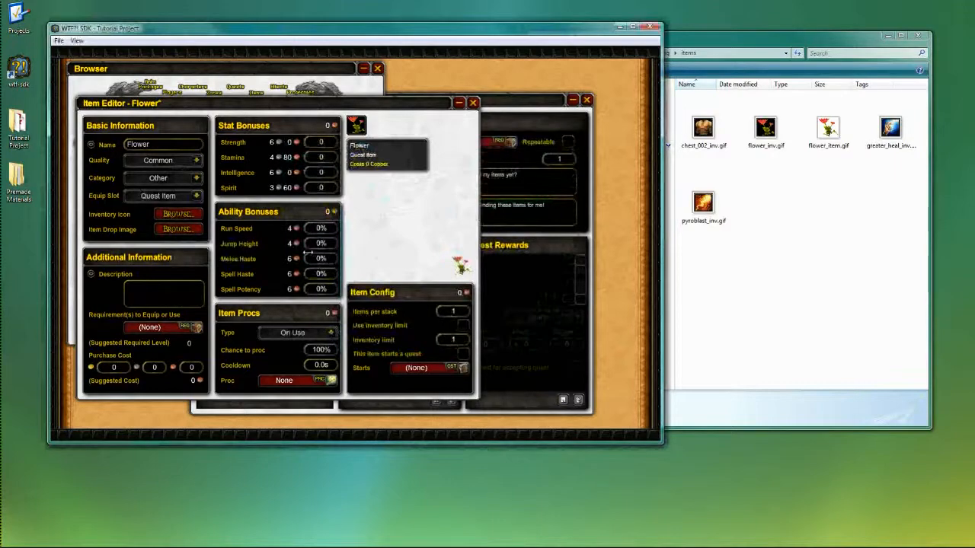
{"action": "key", "text": "ctrl+s"}
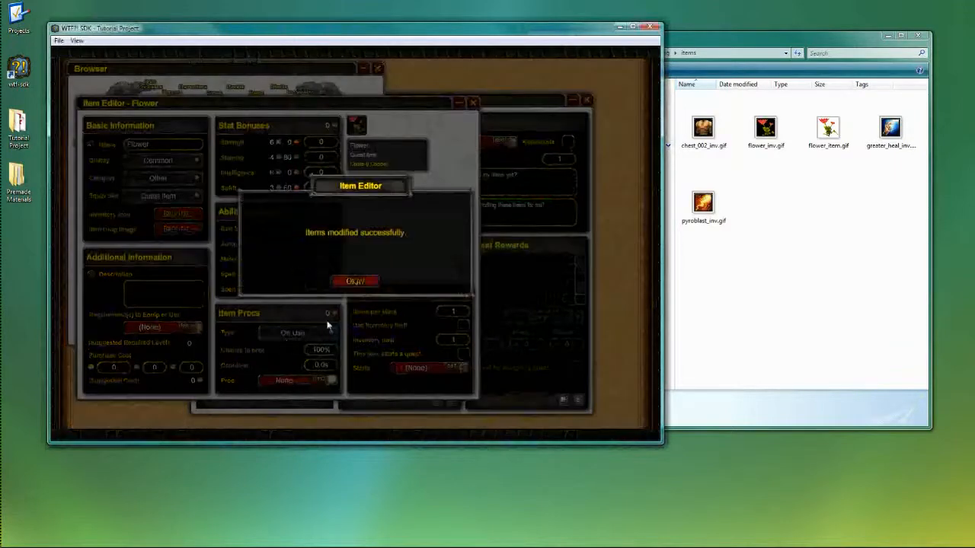
{"action": "left_click", "coordinate": [354, 282]}
Close the Item Editor and rename the quest to "Find Some Flowers!" in the Quest Editor
{"action": "left_click_drag", "start_coordinate": [426, 112], "coordinate": [457, 122]}
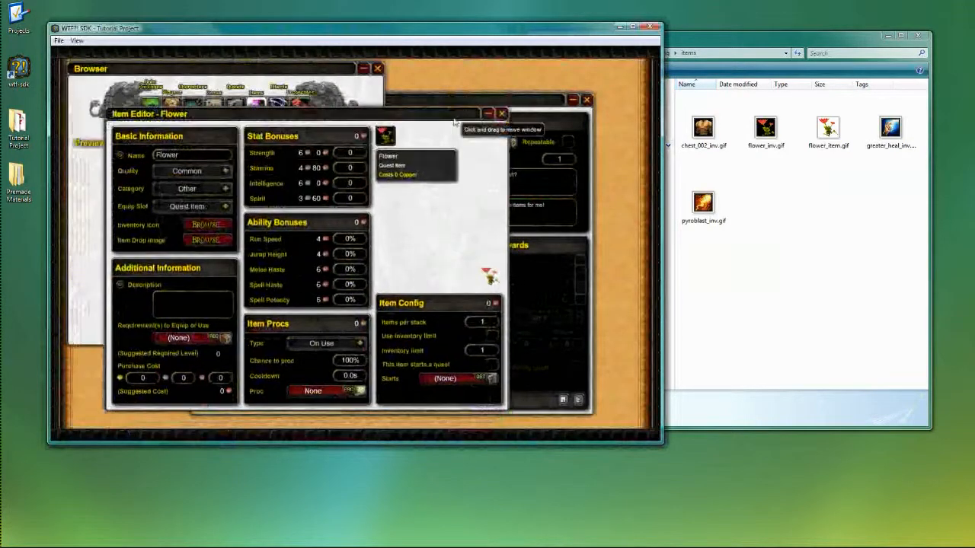
{"action": "left_click", "coordinate": [502, 116]}
{"action": "left_click", "coordinate": [505, 106]}
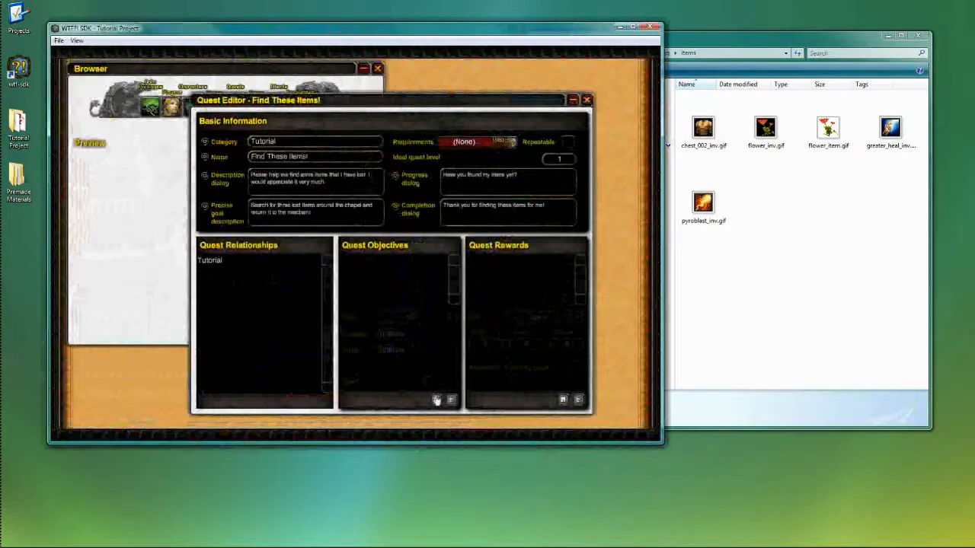
{"action": "left_click_drag", "start_coordinate": [267, 155], "coordinate": [333, 160]}
{"action": "key", "text": "BackSpace"}
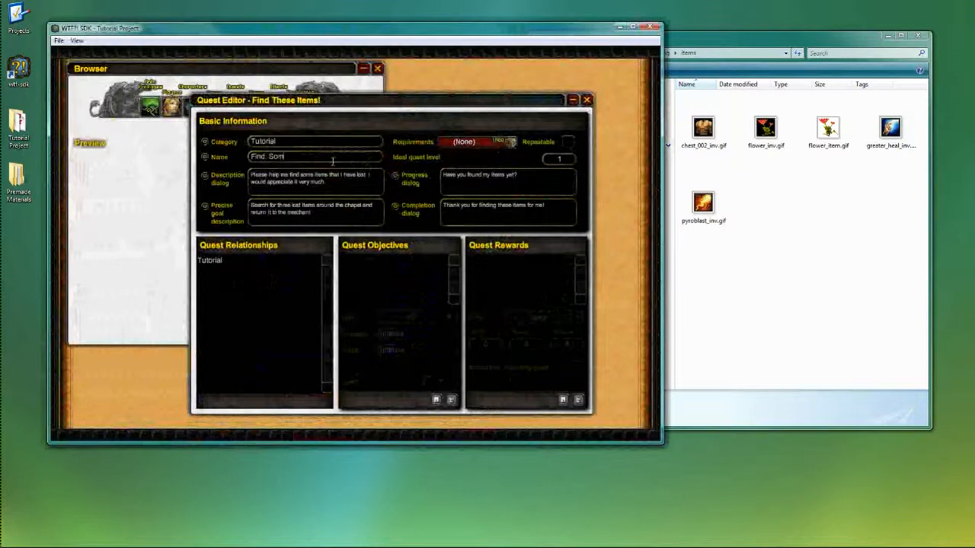
{"action": "type", "text": "Some Flowers!"}
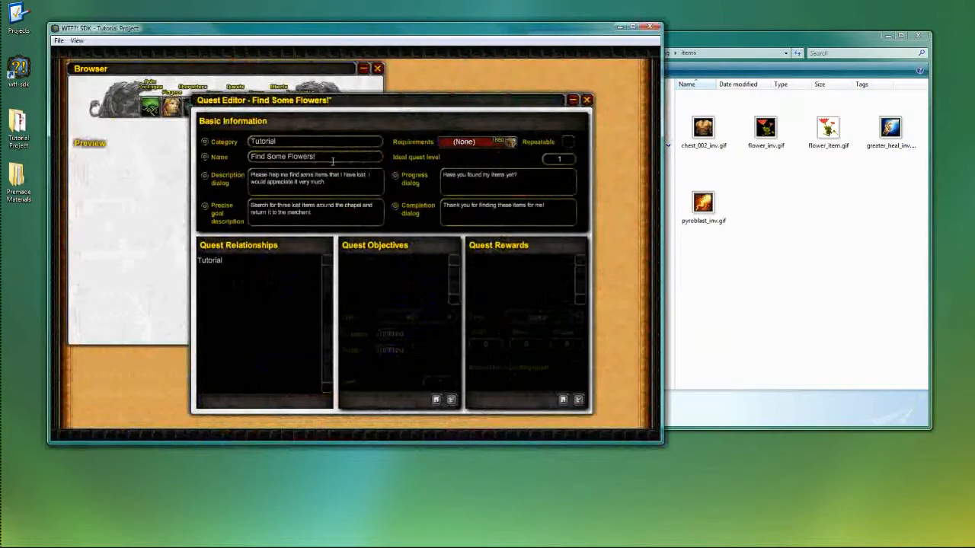
Reword the first sentence of the quest's description dialog to "Please help me find some flowers for my wife."
{"action": "left_click_drag", "start_coordinate": [315, 175], "coordinate": [365, 174]}
{"action": "key", "text": "BackSpace"}
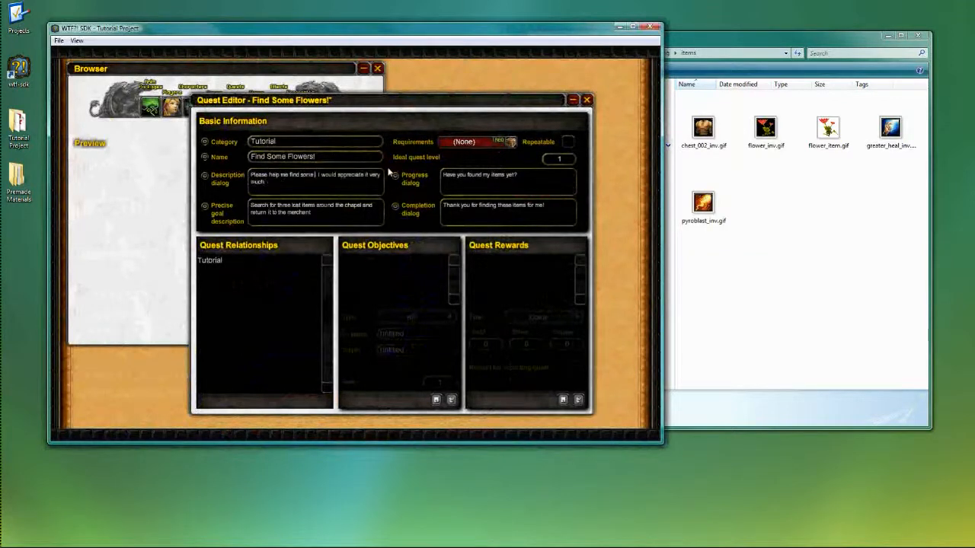
{"action": "type", "text": "flowers for my s"}
{"action": "type", "text": "ife,"}
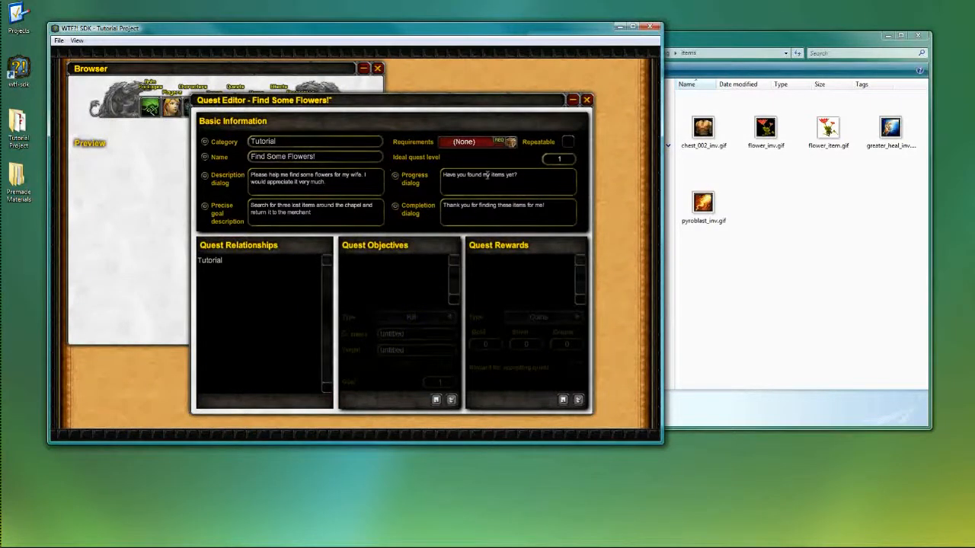
Change the progress dialog to "Have you found the flowers yet?" and the completion dialog to "Thank you for finding these flowers for me!"
{"action": "left_click_drag", "start_coordinate": [482, 176], "coordinate": [503, 176]}
{"action": "type", "text": "the f"}
{"action": "type", "text": "lowers"}
{"action": "type", "text": "flowers"}
Change the precise goal description to "Pick up three flowers around the chapel and return it to the merchant"
{"action": "left_click_drag", "start_coordinate": [293, 207], "coordinate": [314, 205]}
{"action": "type", "text": "flo"}
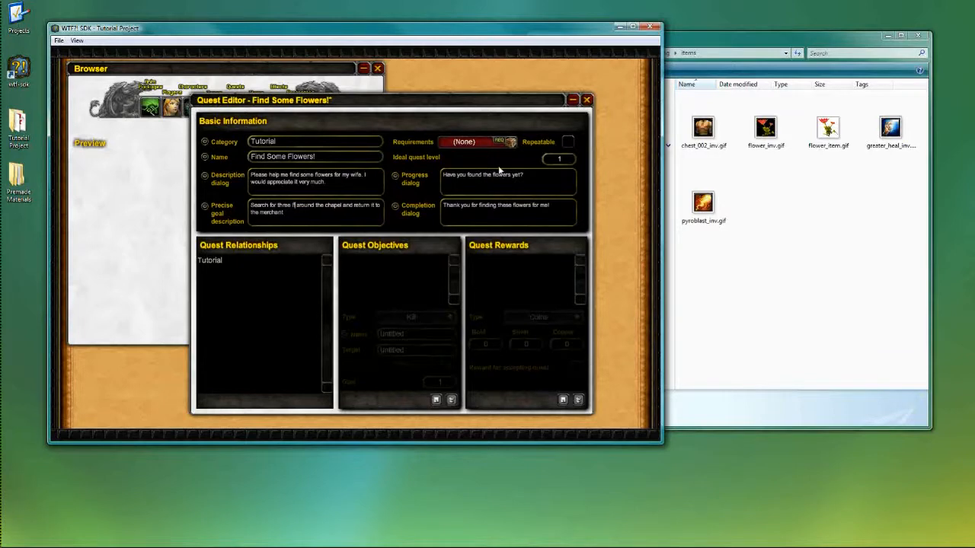
{"action": "type", "text": "wers"}
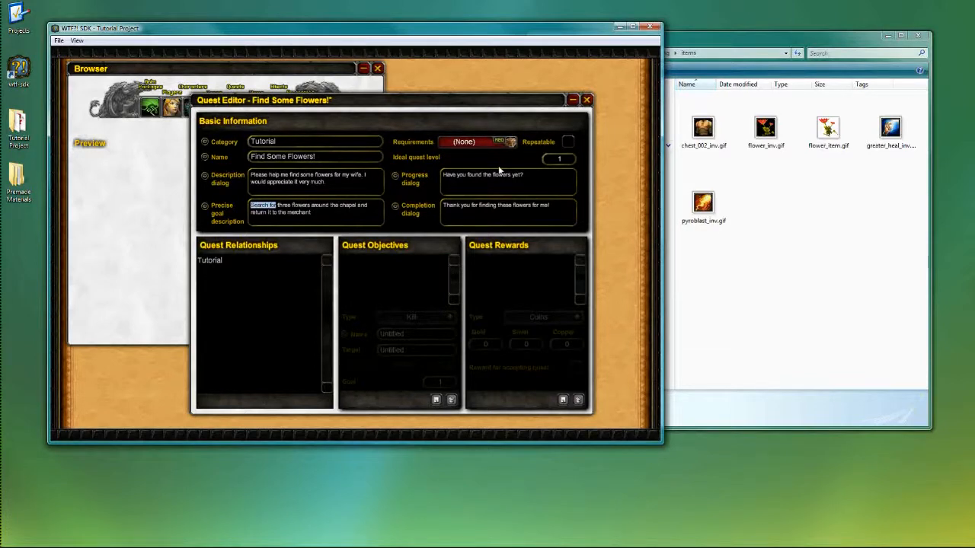
{"action": "type", "text": "Pick up"}
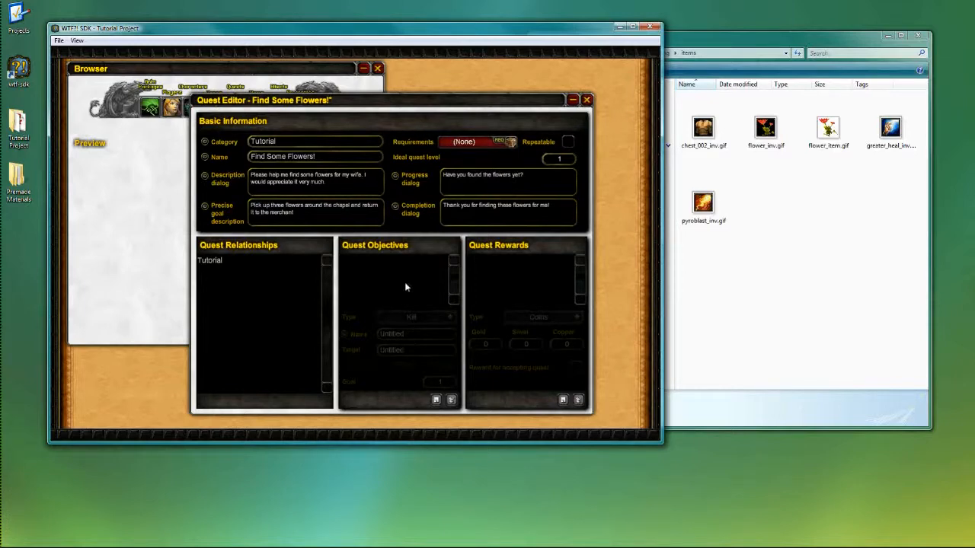
{"action": "left_click", "coordinate": [436, 400]}
{"action": "left_click", "coordinate": [366, 262]}
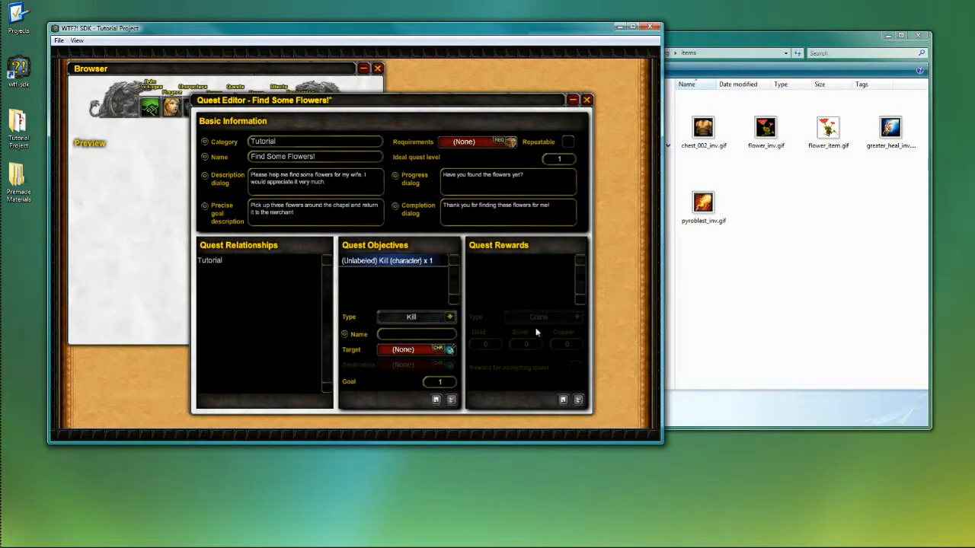
{"action": "left_click", "coordinate": [452, 402]}
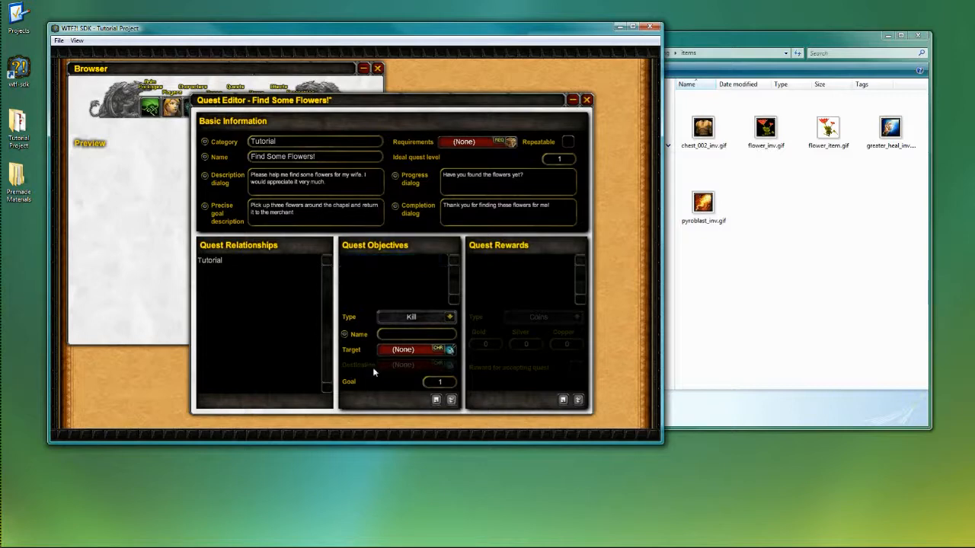
Add a quest objective of type Collect and name it "Flowers Picked Up"
{"action": "left_click", "coordinate": [435, 401]}
{"action": "left_click", "coordinate": [409, 263]}
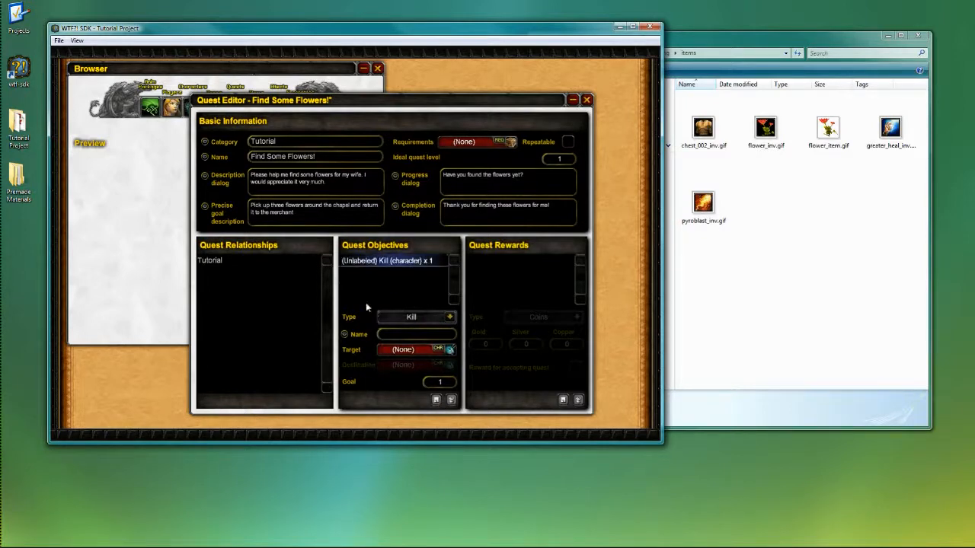
{"action": "left_click", "coordinate": [450, 317]}
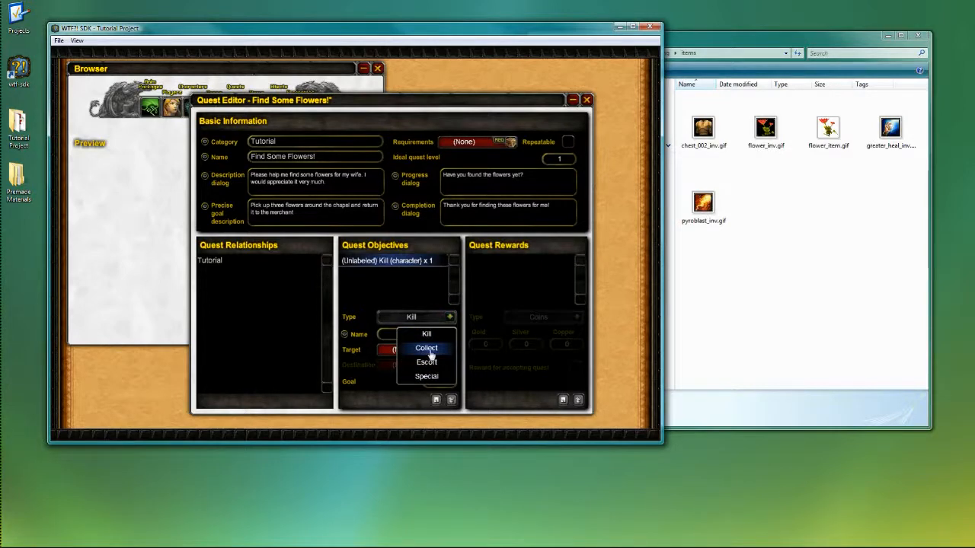
{"action": "left_click", "coordinate": [428, 349]}
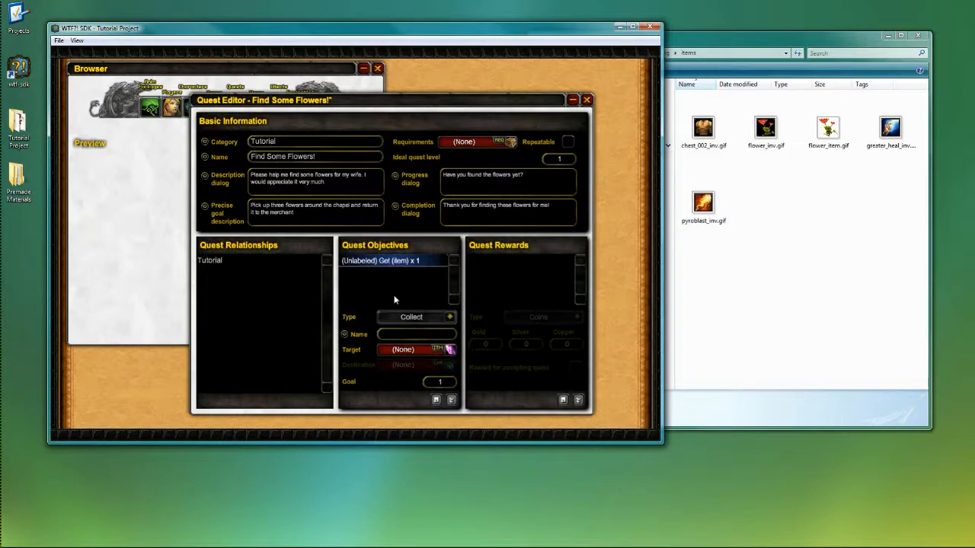
{"action": "type", "text": "lowers Picked Up"}
{"action": "left_click", "coordinate": [394, 299]}
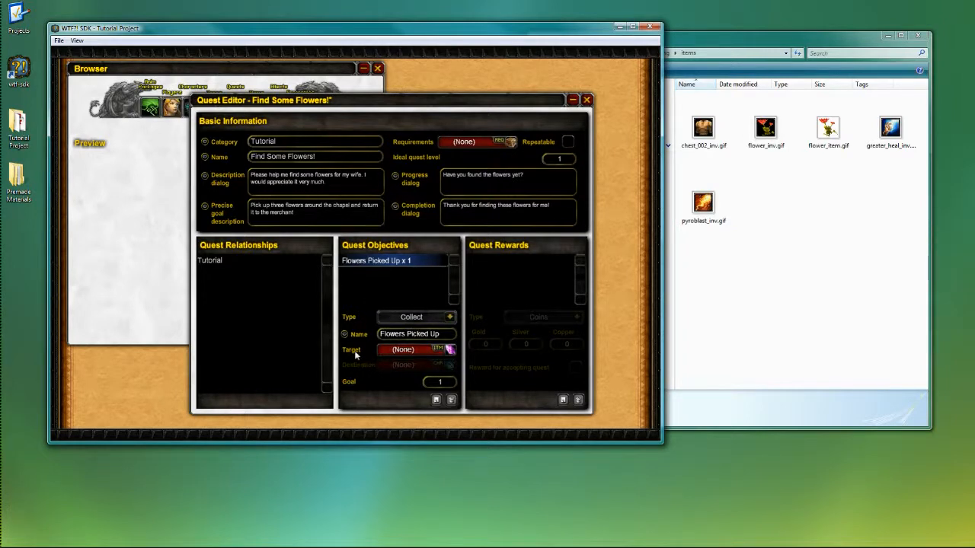
Set the objective's target to the Flower item and its goal to 3
{"action": "left_click", "coordinate": [404, 351]}
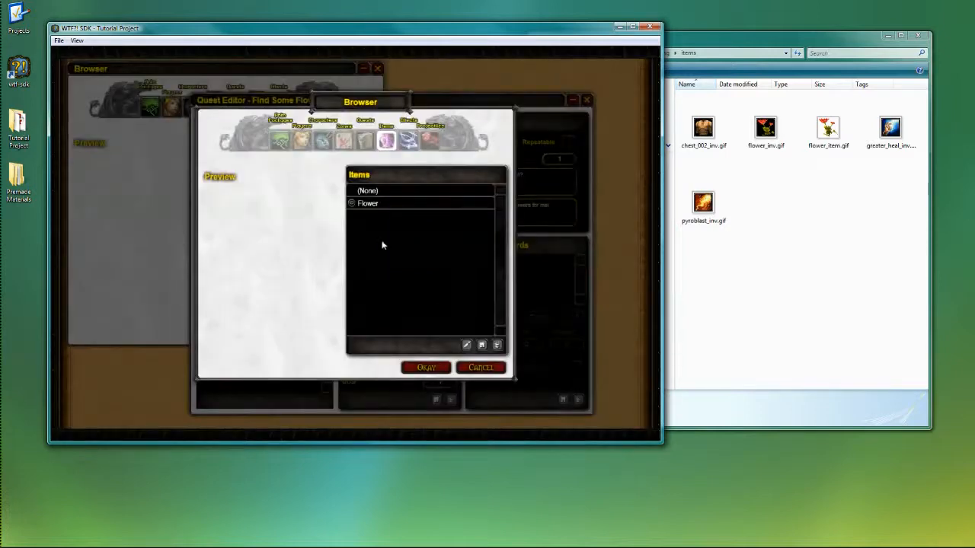
{"action": "left_click", "coordinate": [393, 204]}
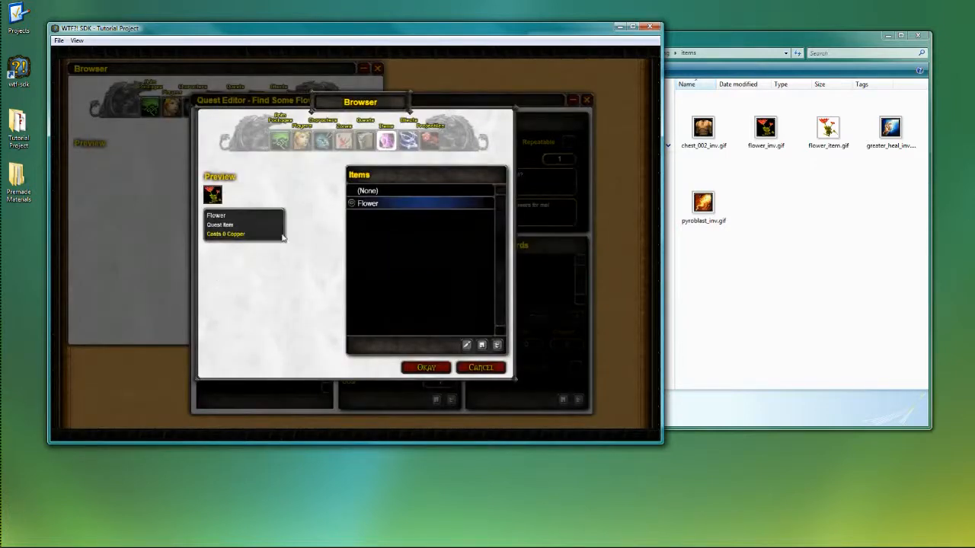
{"action": "left_click", "coordinate": [425, 369]}
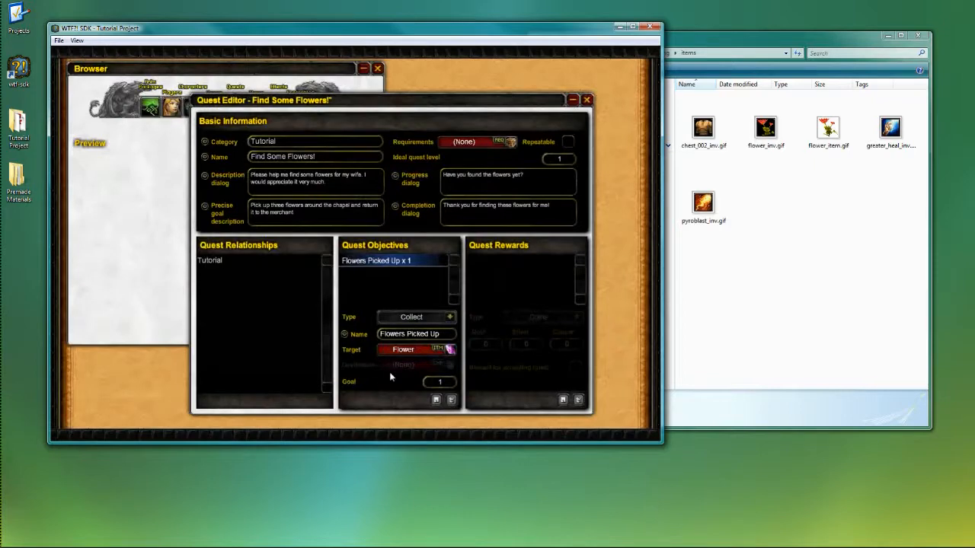
{"action": "double_click", "coordinate": [439, 381]}
Add two quest rewards and make the first one Experience worth 50% to the next level
{"action": "left_click", "coordinate": [562, 400]}
{"action": "left_click", "coordinate": [562, 400]}
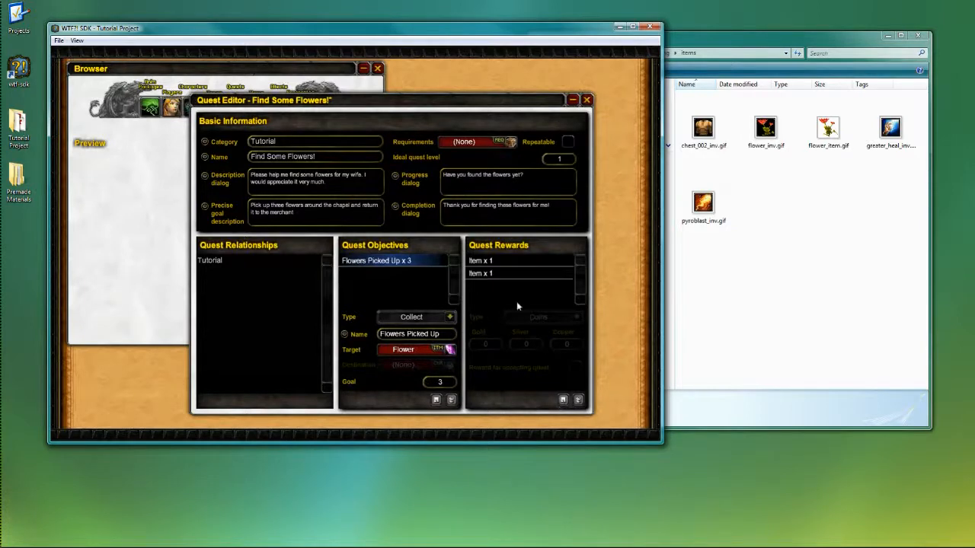
{"action": "left_click", "coordinate": [507, 262]}
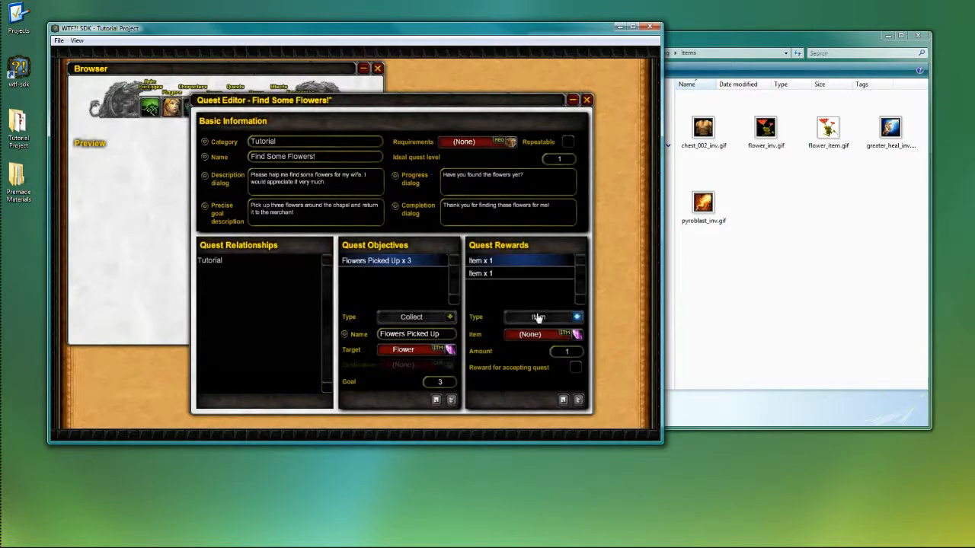
{"action": "left_click", "coordinate": [565, 320]}
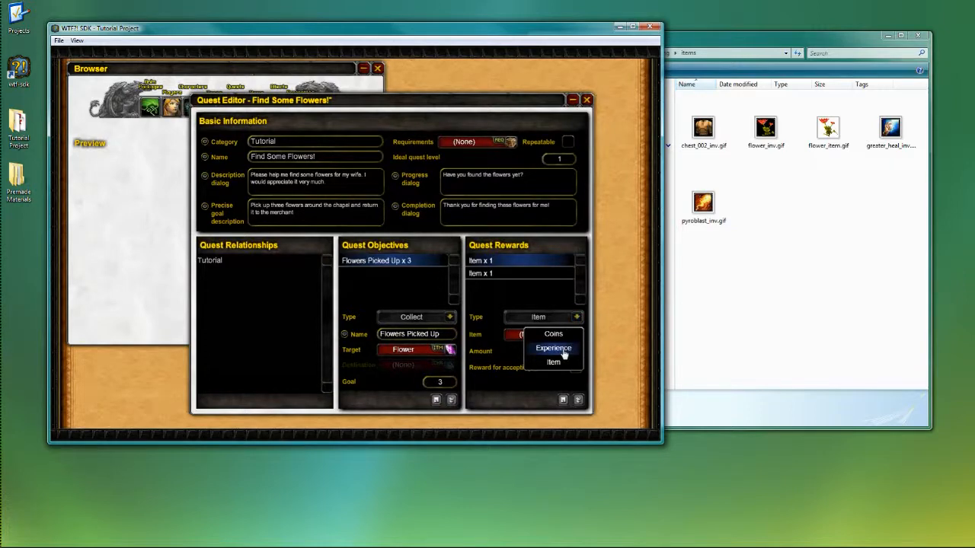
{"action": "left_click", "coordinate": [562, 349]}
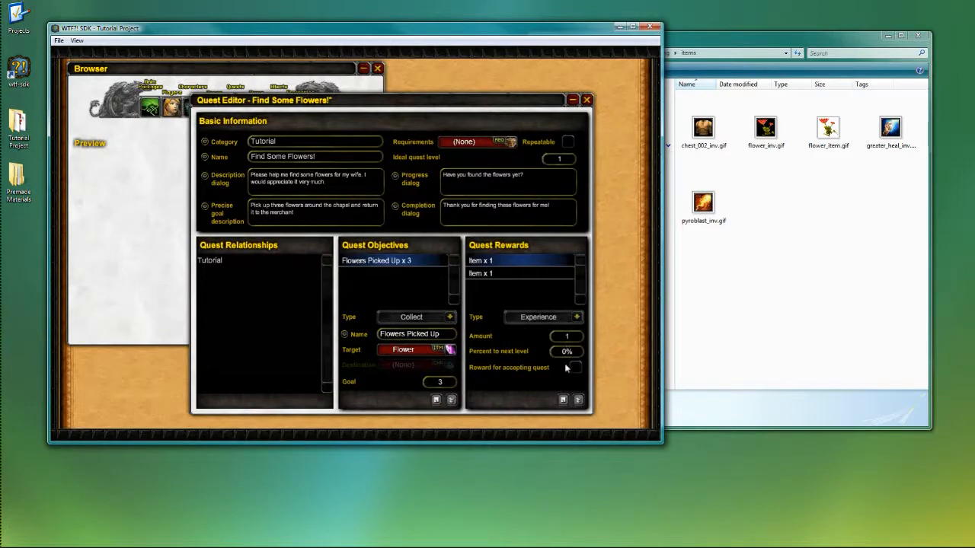
{"action": "left_click", "coordinate": [567, 351]}
{"action": "type", "text": "50"}
{"action": "key", "text": "Return"}
{"action": "double_click", "coordinate": [563, 336]}
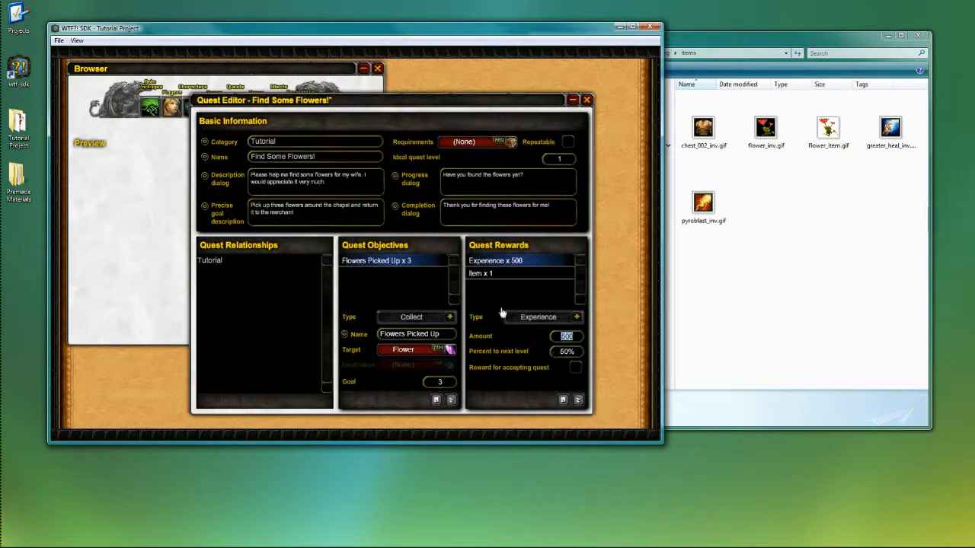
{"action": "left_click", "coordinate": [549, 374]}
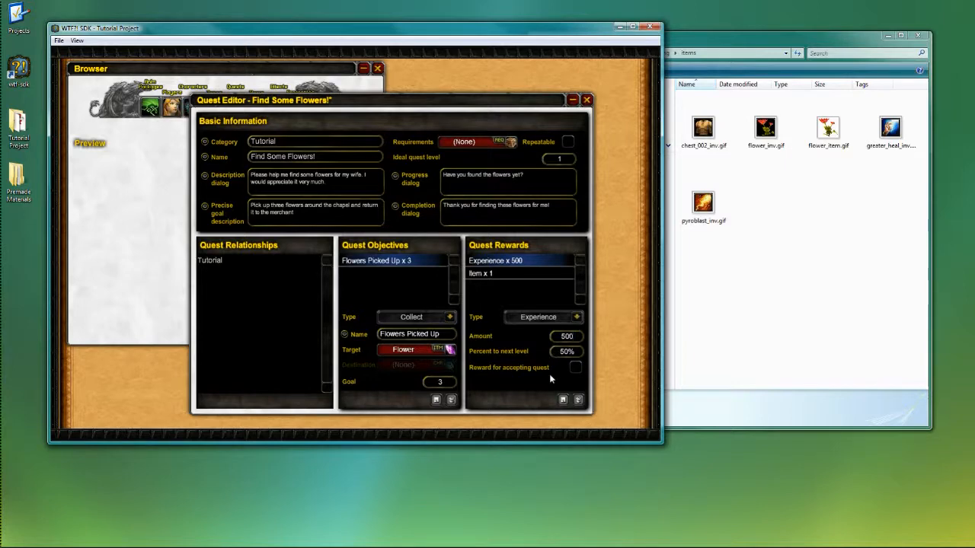
Change the second reward to Coins with 5 silver and 0 copper, and save the quest
{"action": "left_click", "coordinate": [506, 272]}
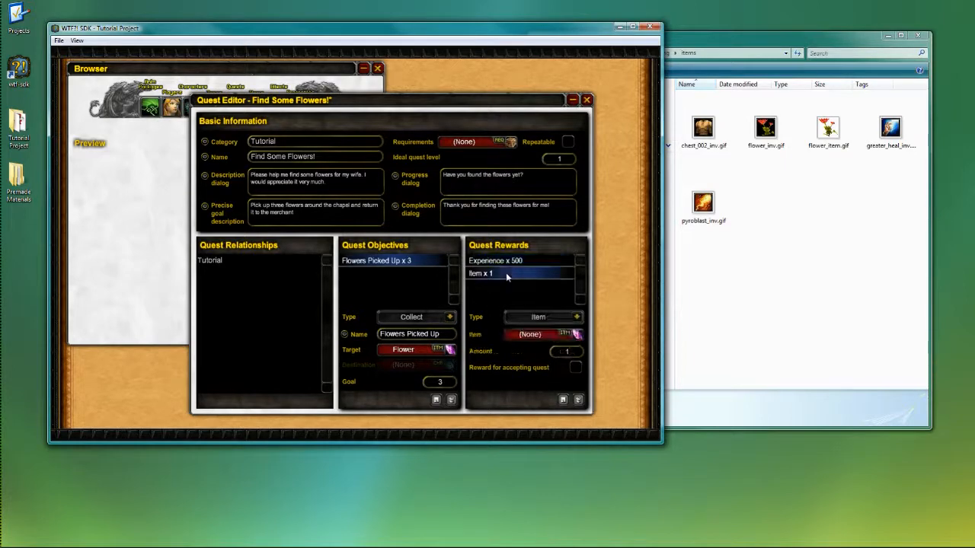
{"action": "left_click", "coordinate": [576, 317]}
{"action": "left_click", "coordinate": [566, 338]}
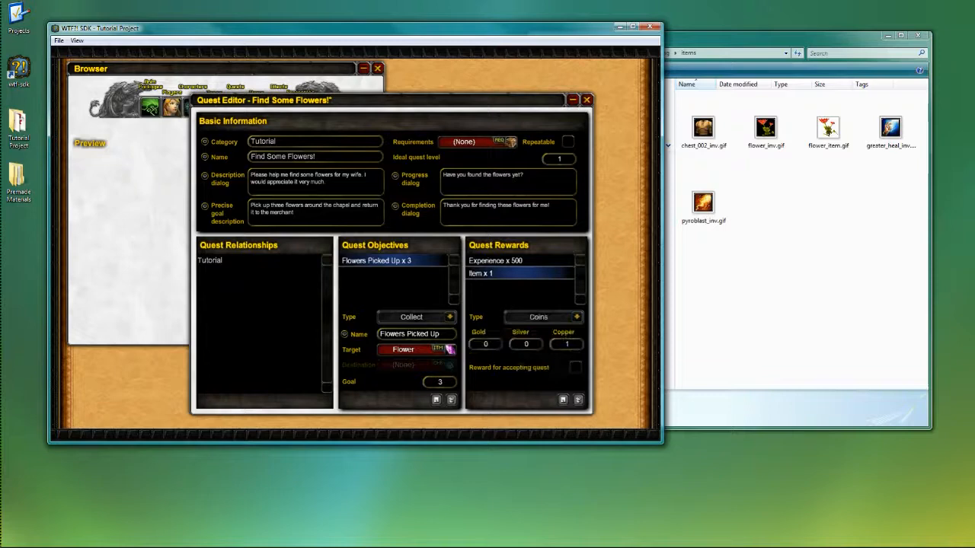
{"action": "key", "text": "Tab"}
{"action": "type", "text": "5"}
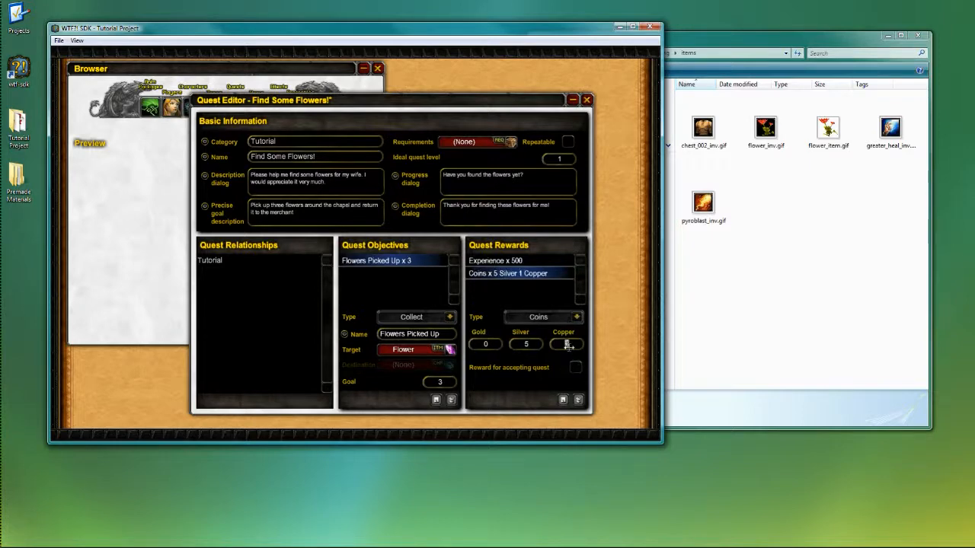
{"action": "type", "text": "0"}
{"action": "key", "text": "ctrl+s"}
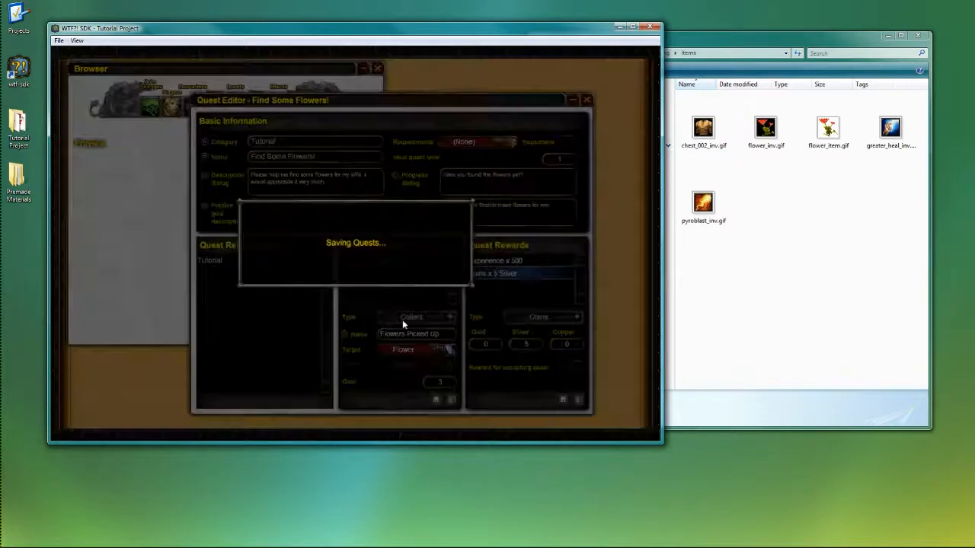
{"action": "left_click", "coordinate": [367, 281]}
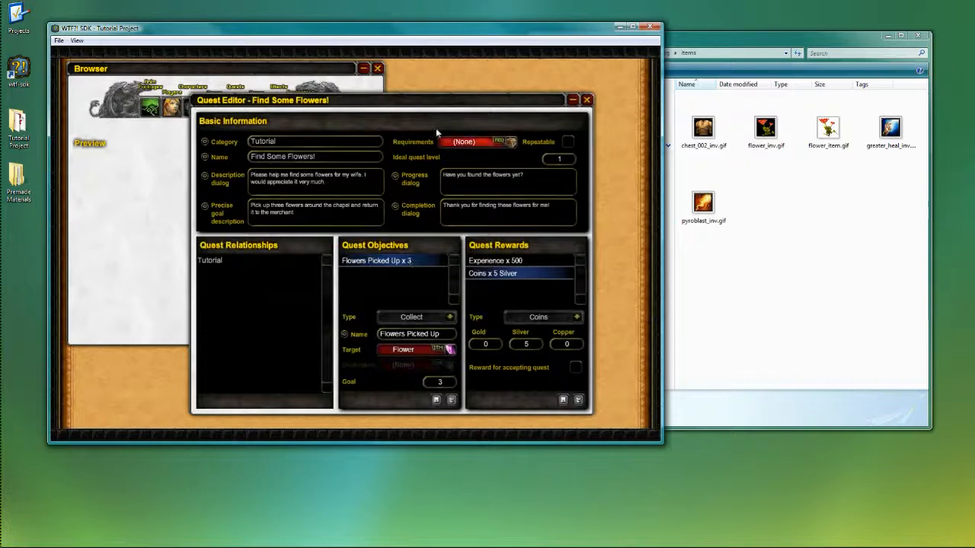
{"action": "mouse_move", "coordinate": [505, 103]}
{"action": "left_mouse_down"}
{"action": "mouse_move", "coordinate": [526, 78]}
{"action": "mouse_move", "coordinate": [494, 112]}
{"action": "left_mouse_up"}
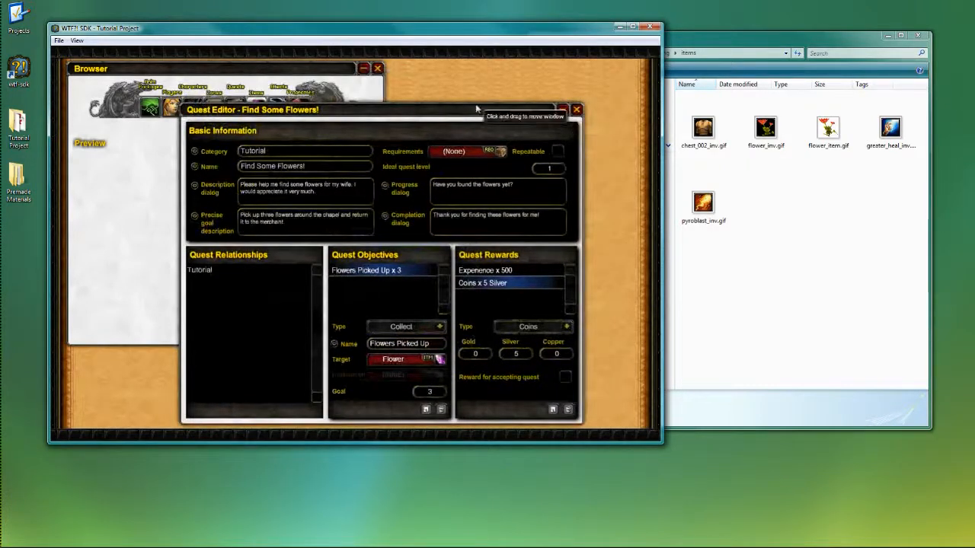
{"action": "left_click_drag", "start_coordinate": [479, 109], "coordinate": [485, 89]}
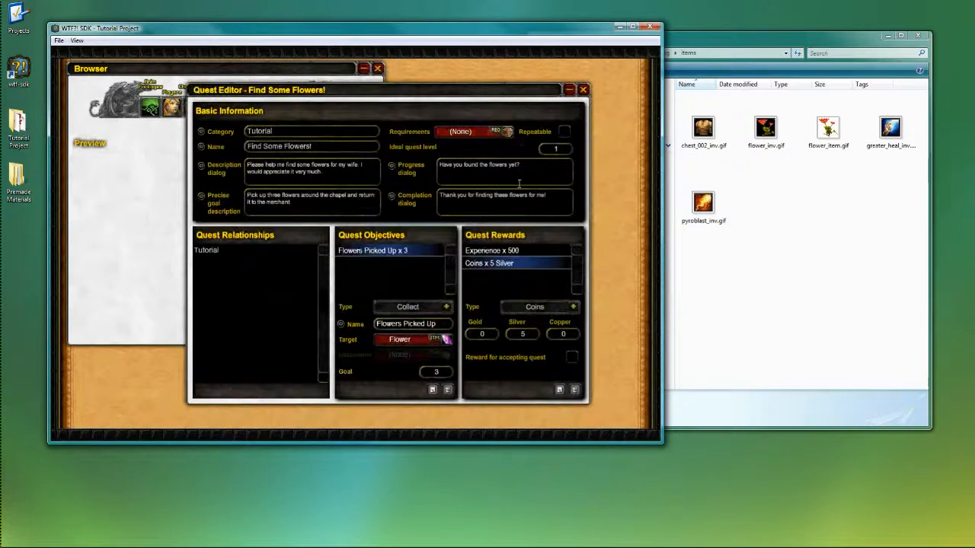